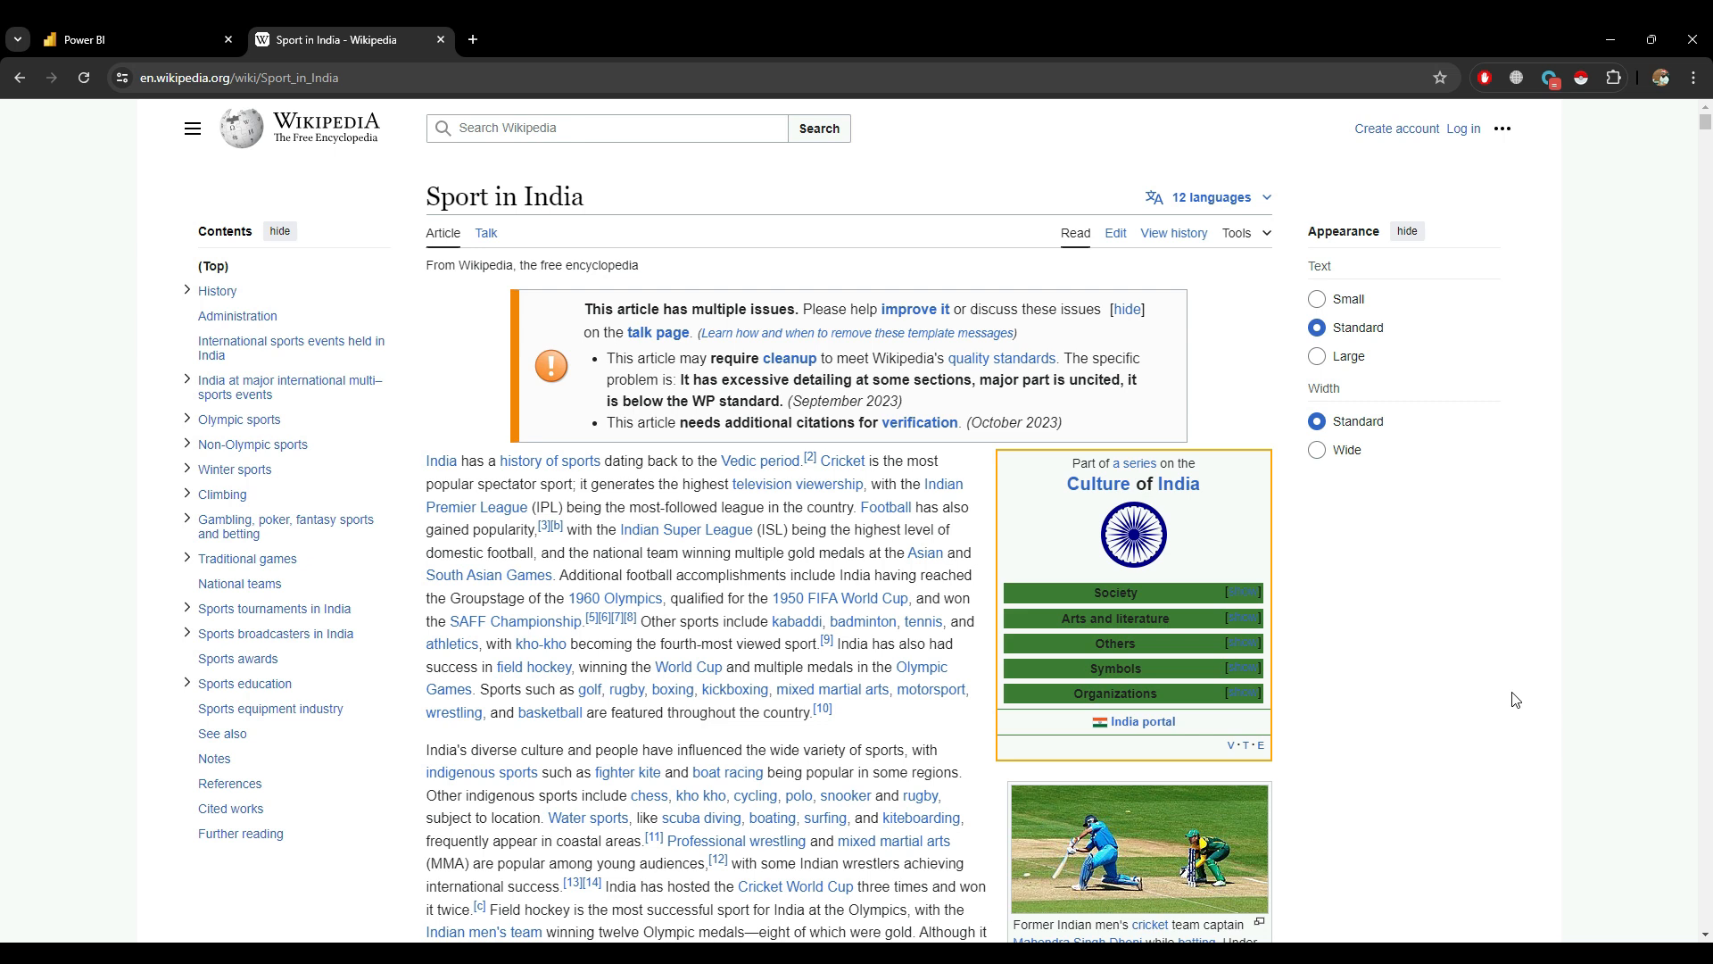
Look through the Sport in India Wikipedia article for its data tables, down to the major sporting leagues or competitions.
scroll(1514, 698, "down", 3)
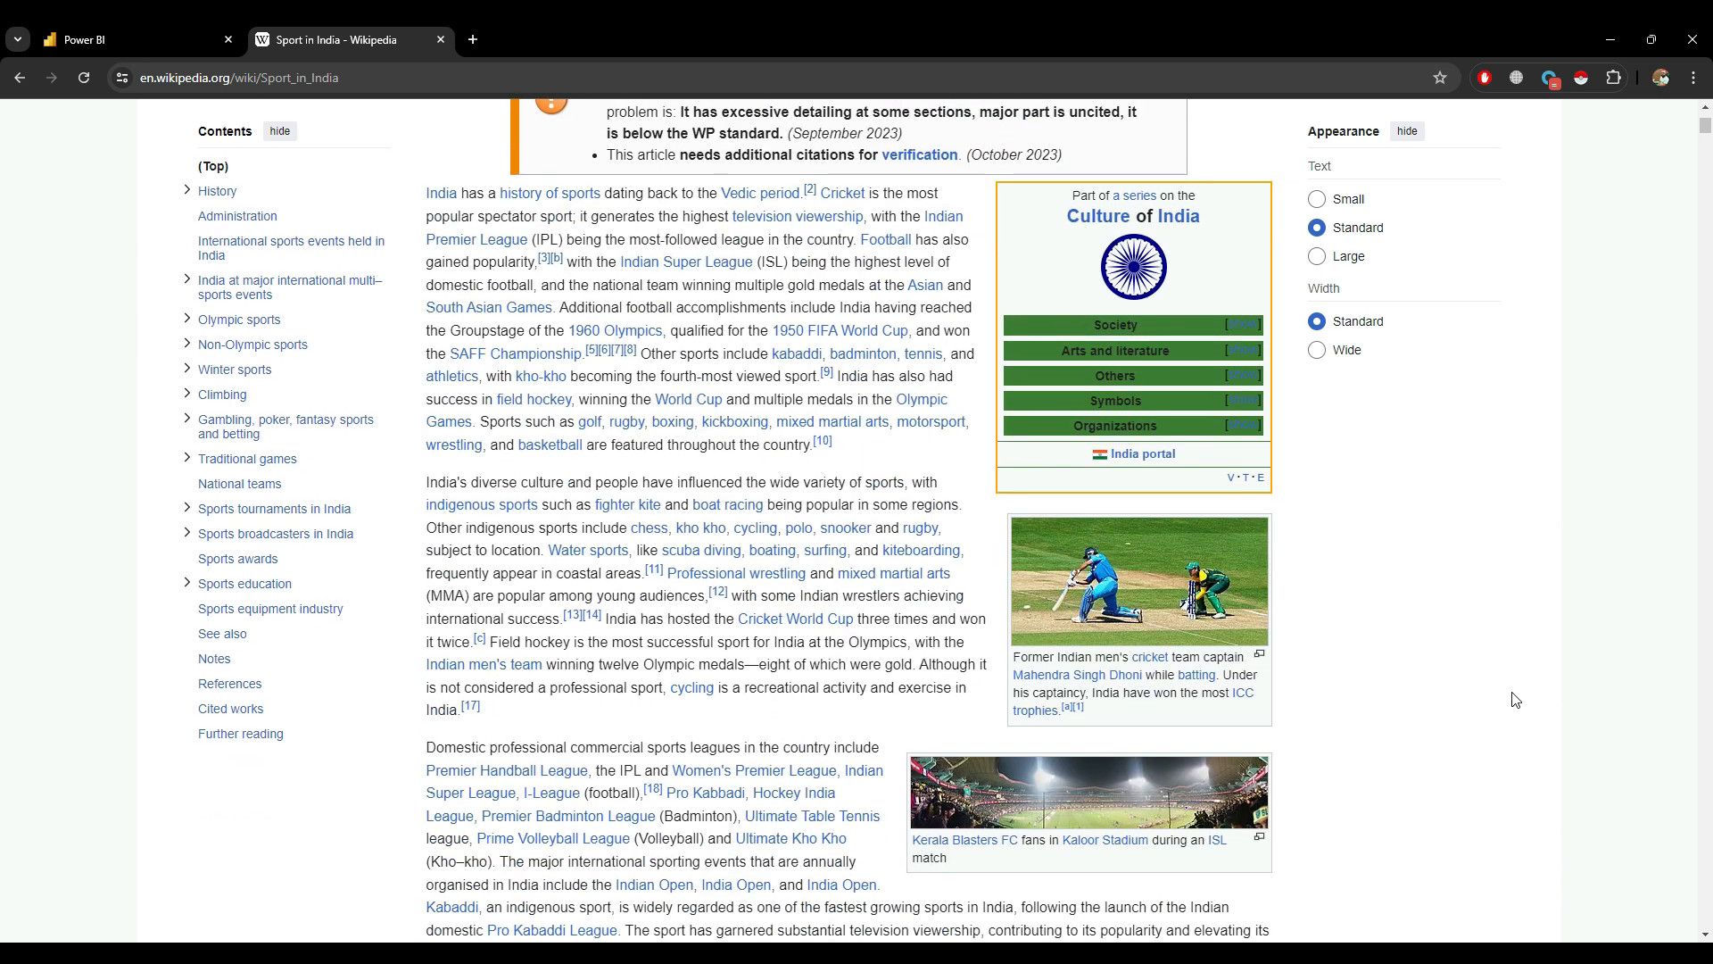
scroll(1514, 698, "down", 8)
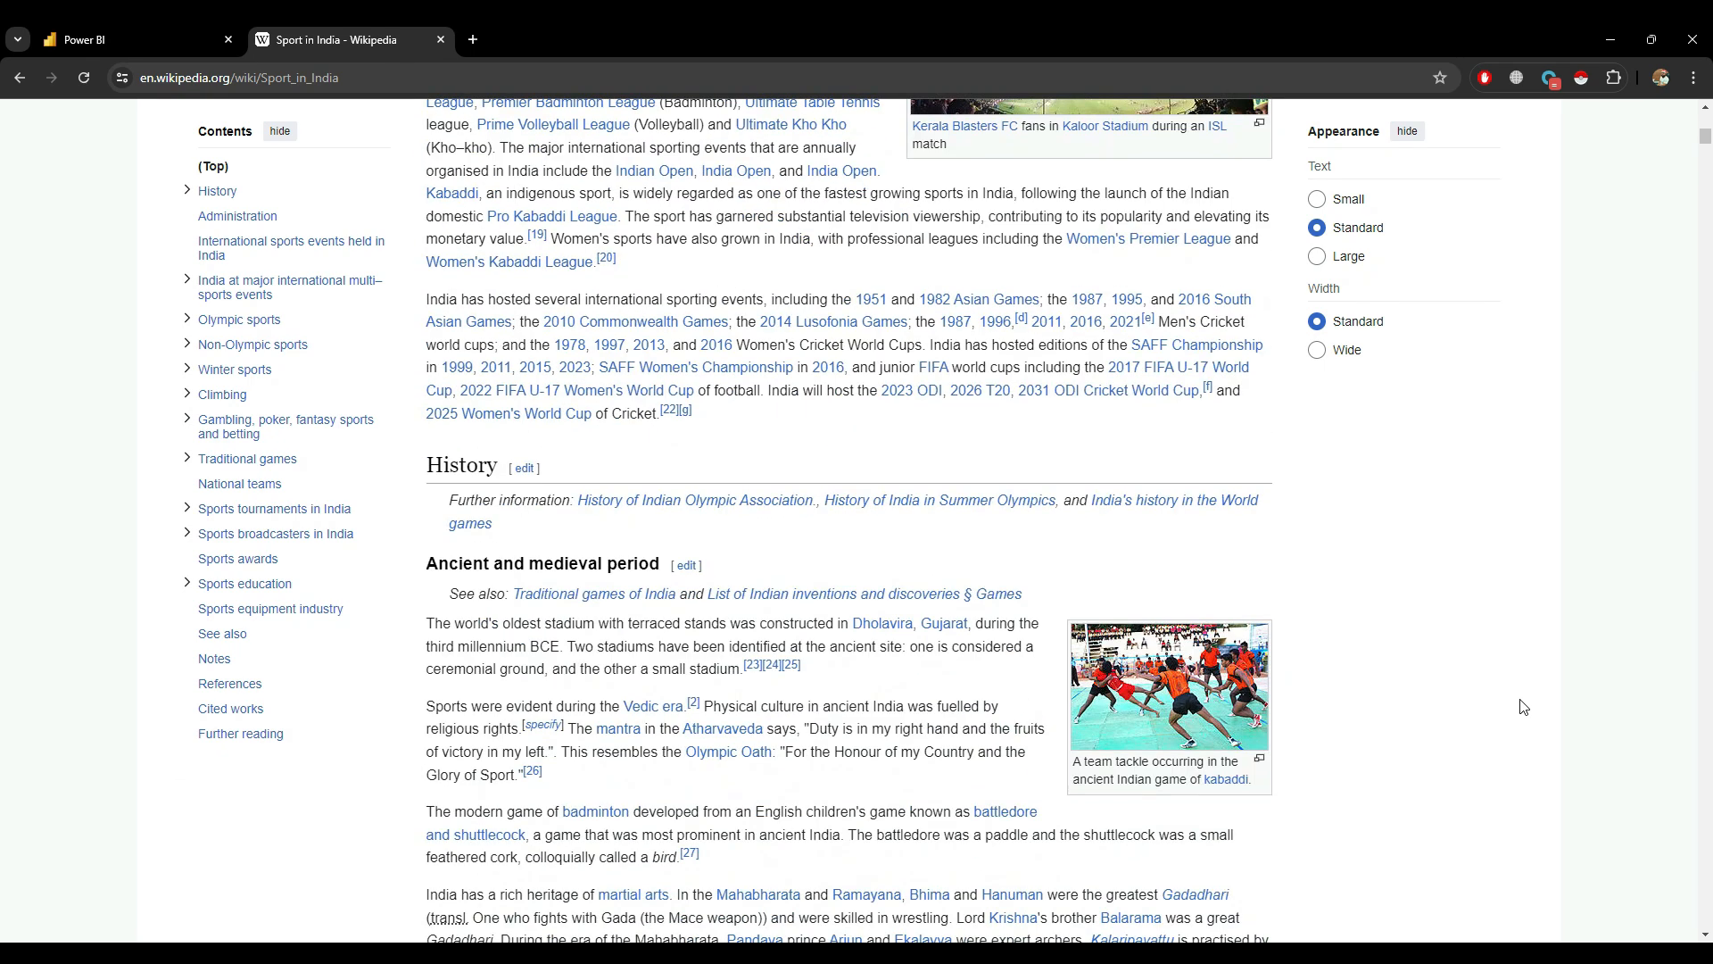
scroll(1523, 707, "down", 12)
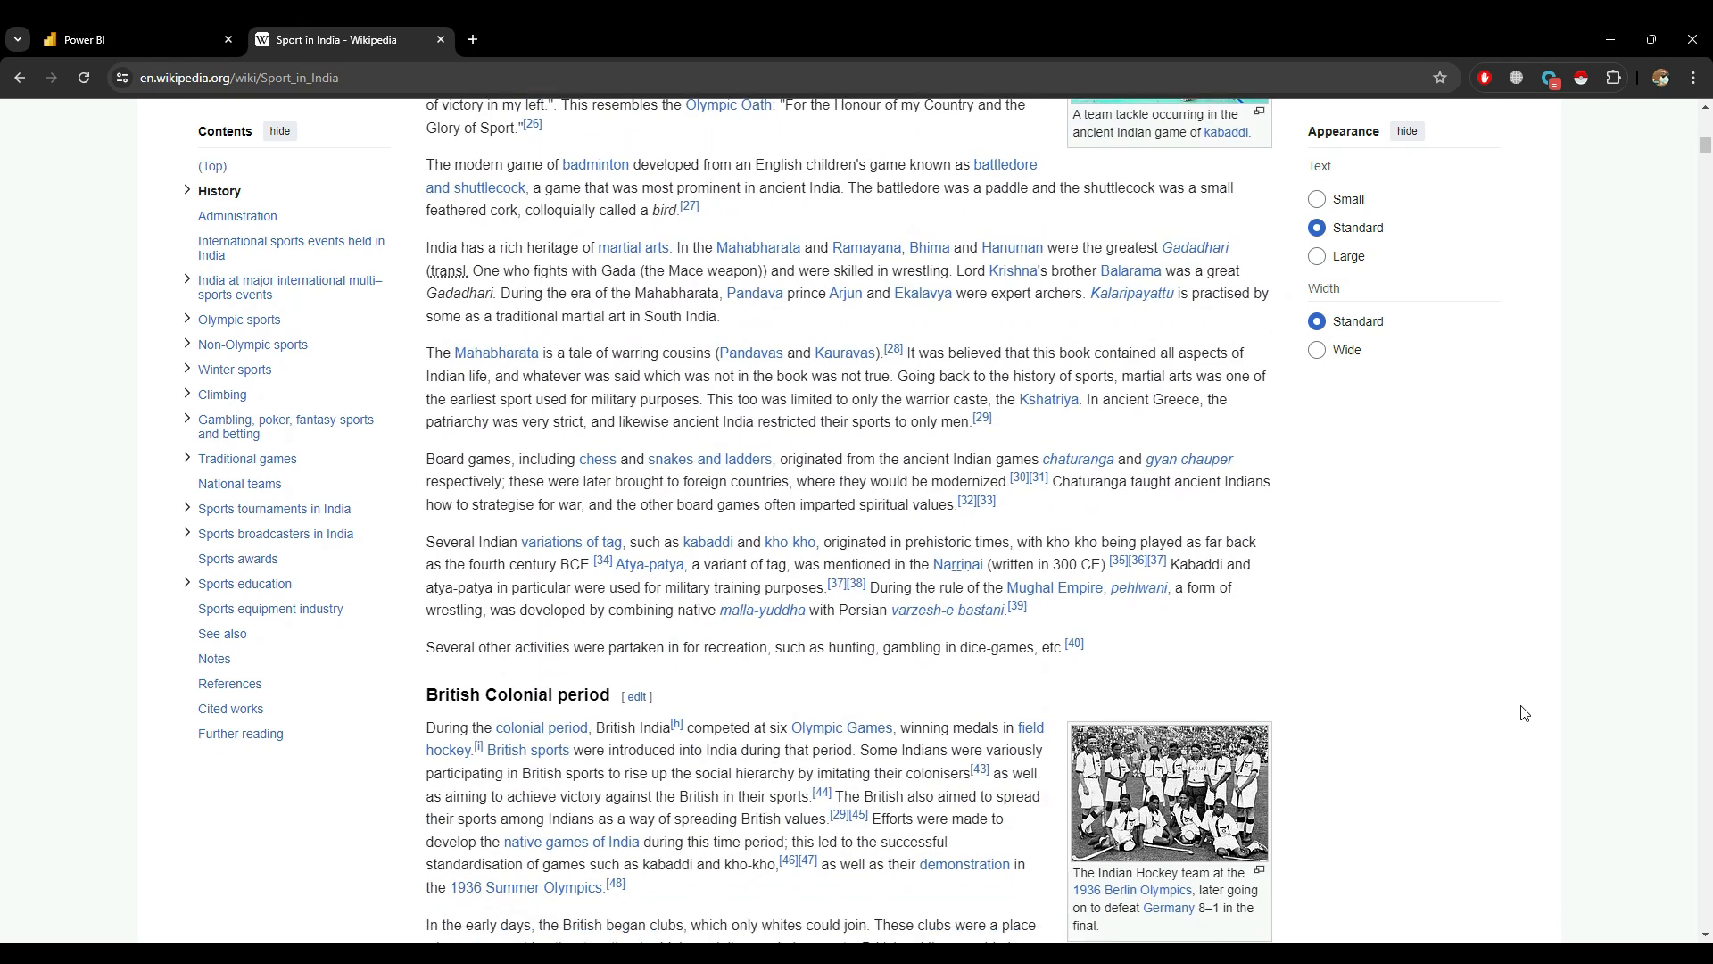
scroll(1523, 713, "down", 19)
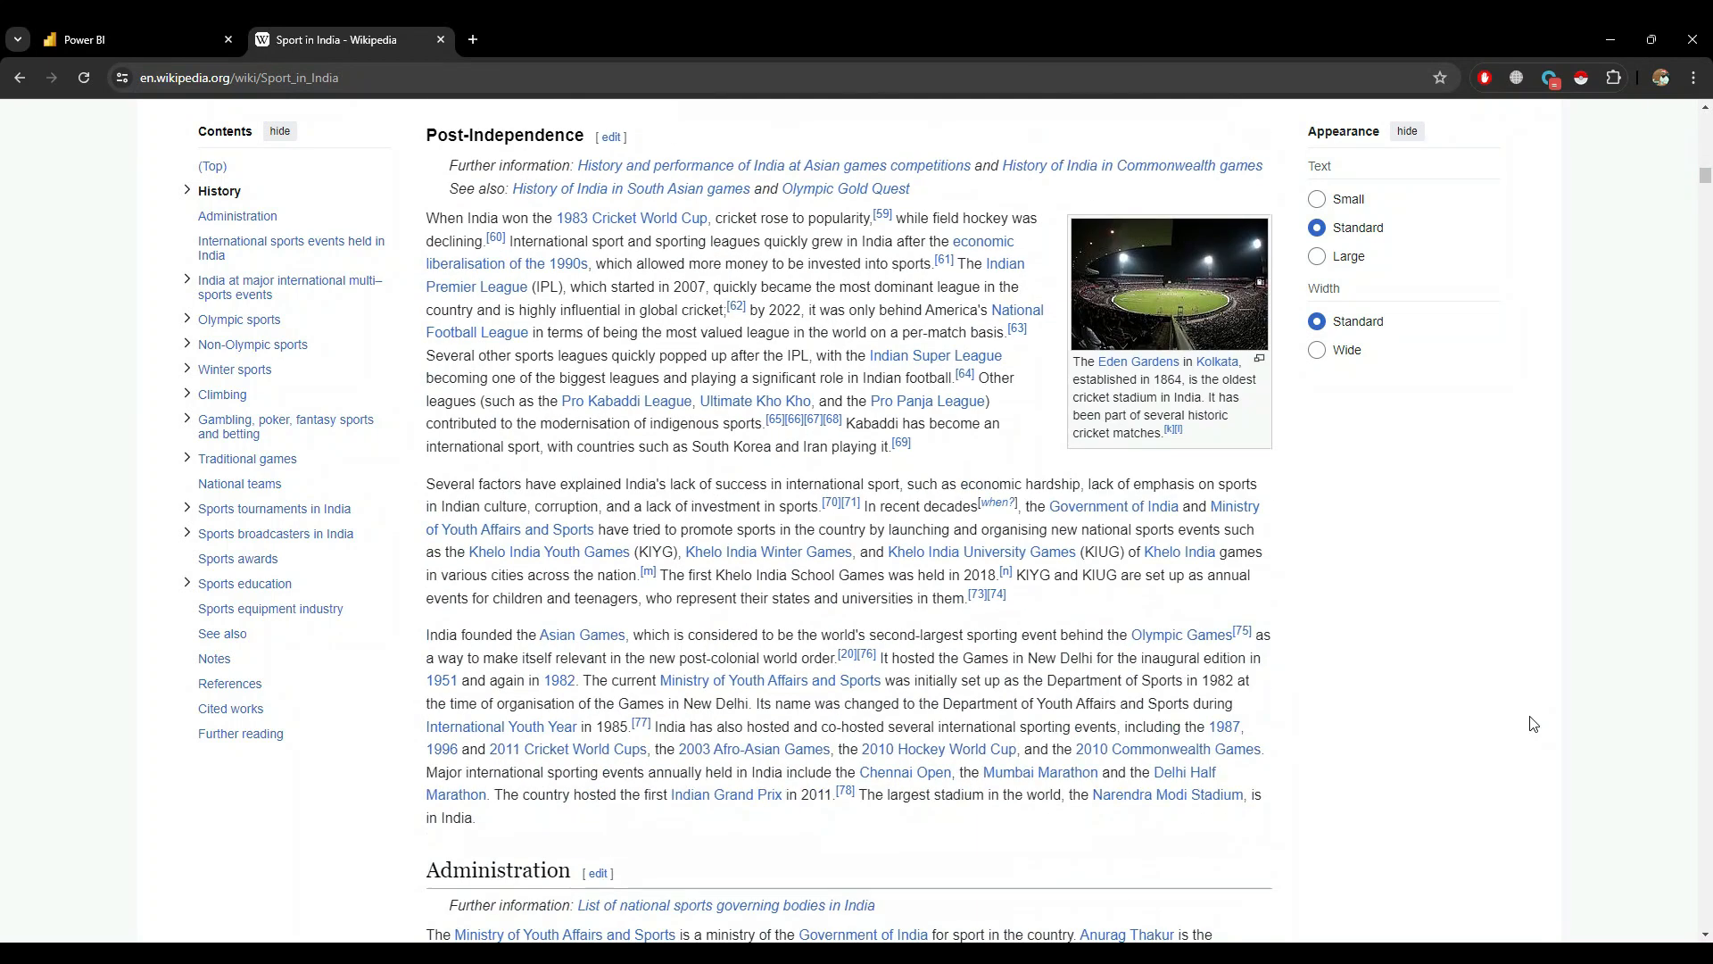
scroll(1532, 727, "down", 11)
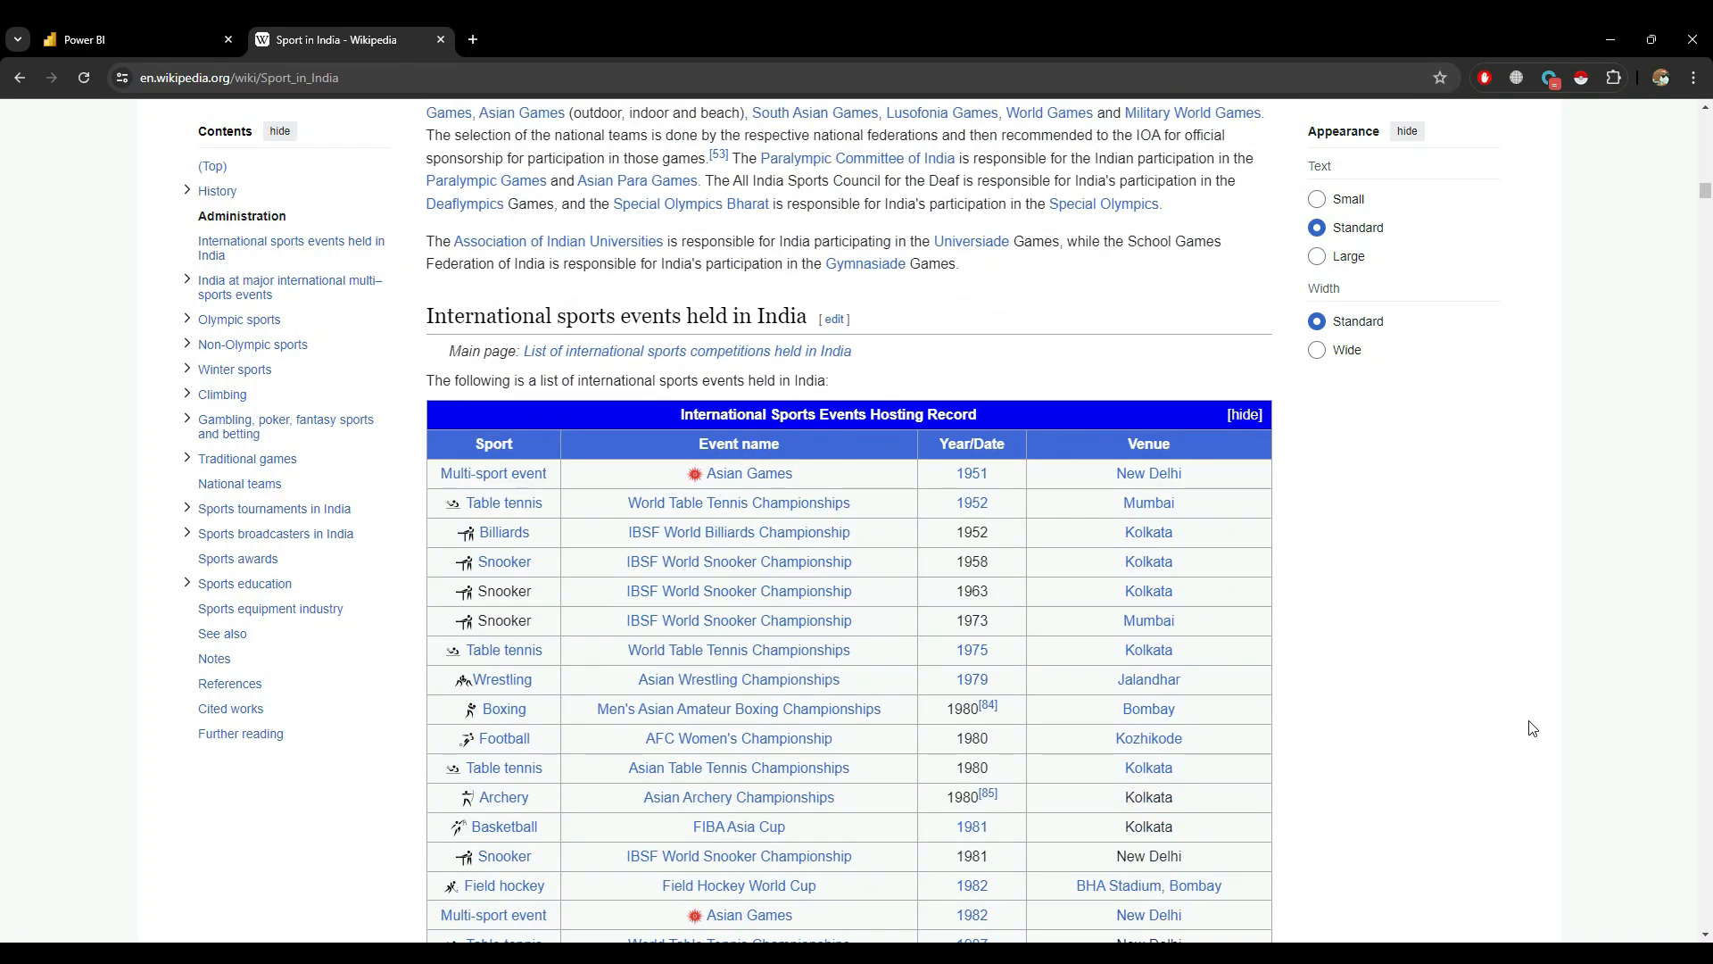
scroll(1532, 727, "down", 1)
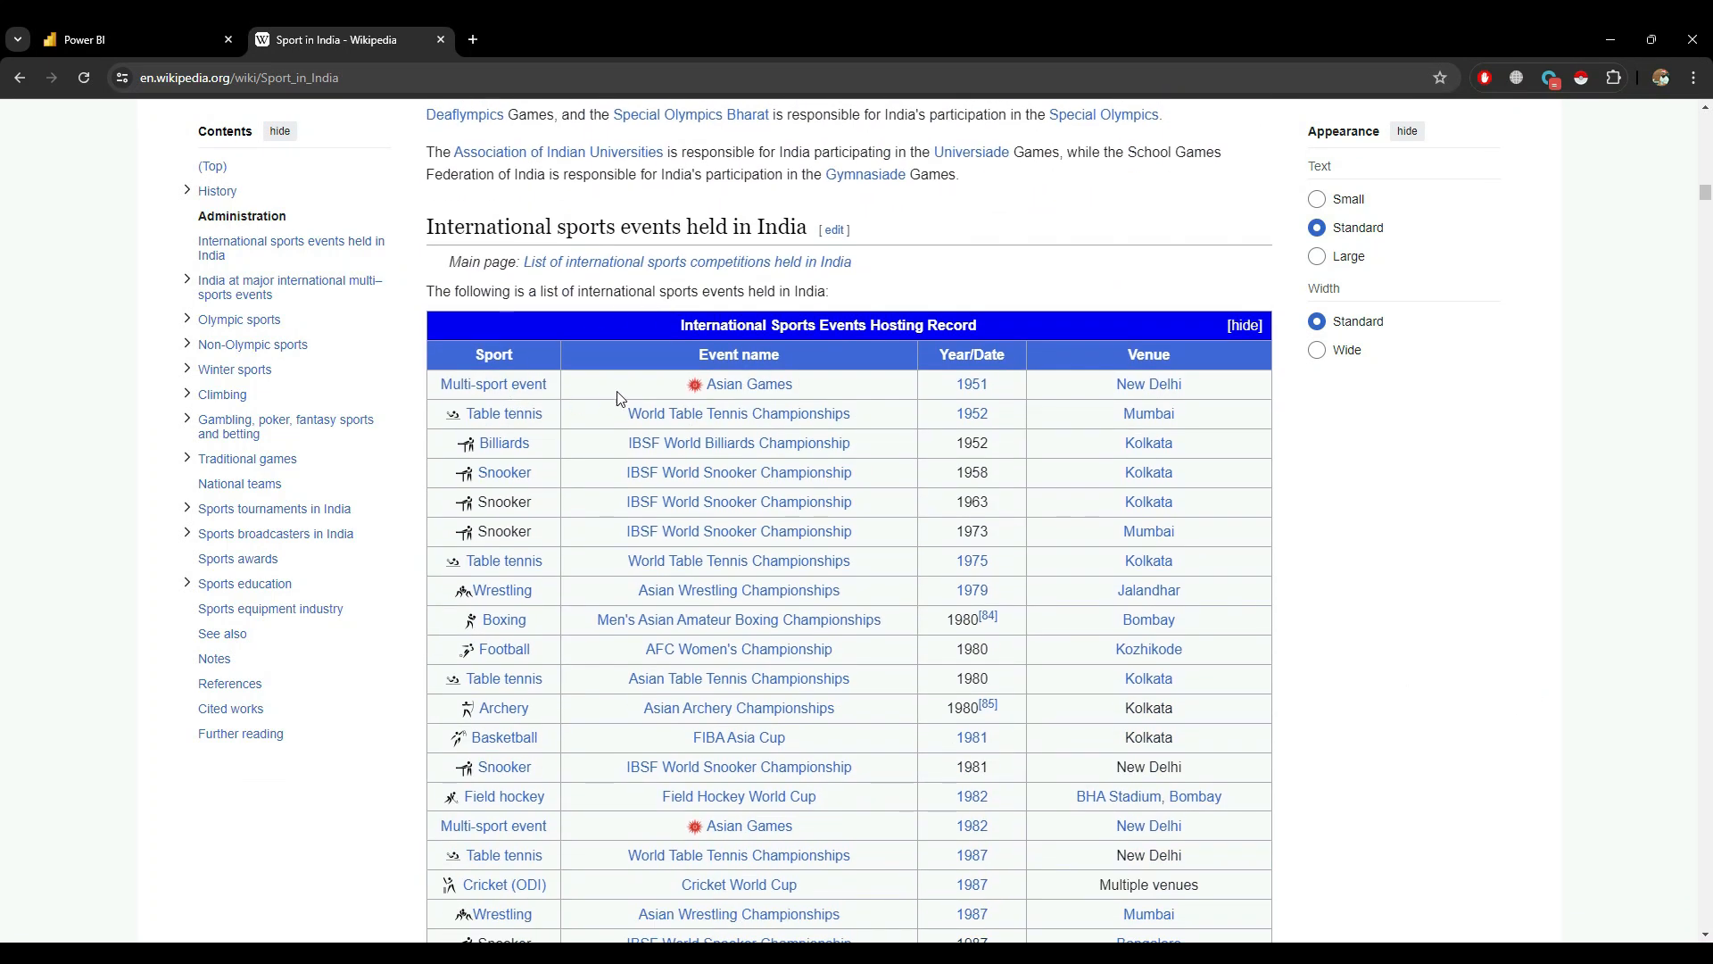
scroll(1068, 669, "down", 13)
scroll(1068, 669, "down", 20)
scroll(1074, 668, "down", 20)
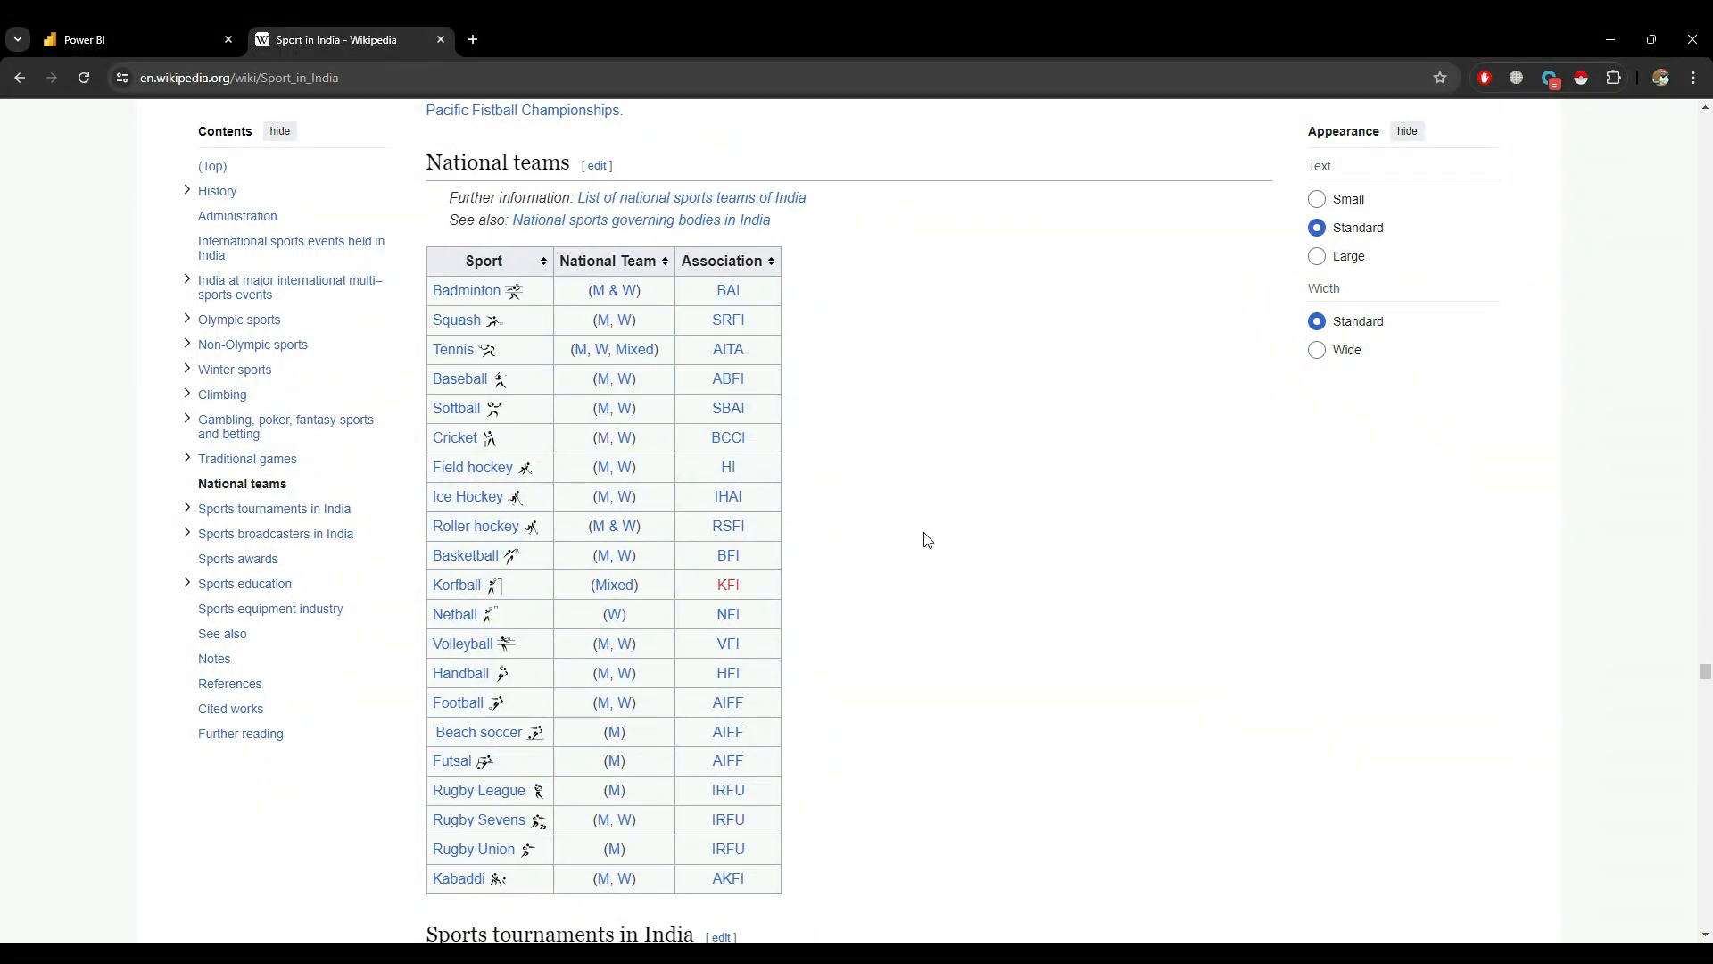
scroll(925, 539, "down", 8)
scroll(870, 705, "down", 5)
scroll(870, 705, "up", 4)
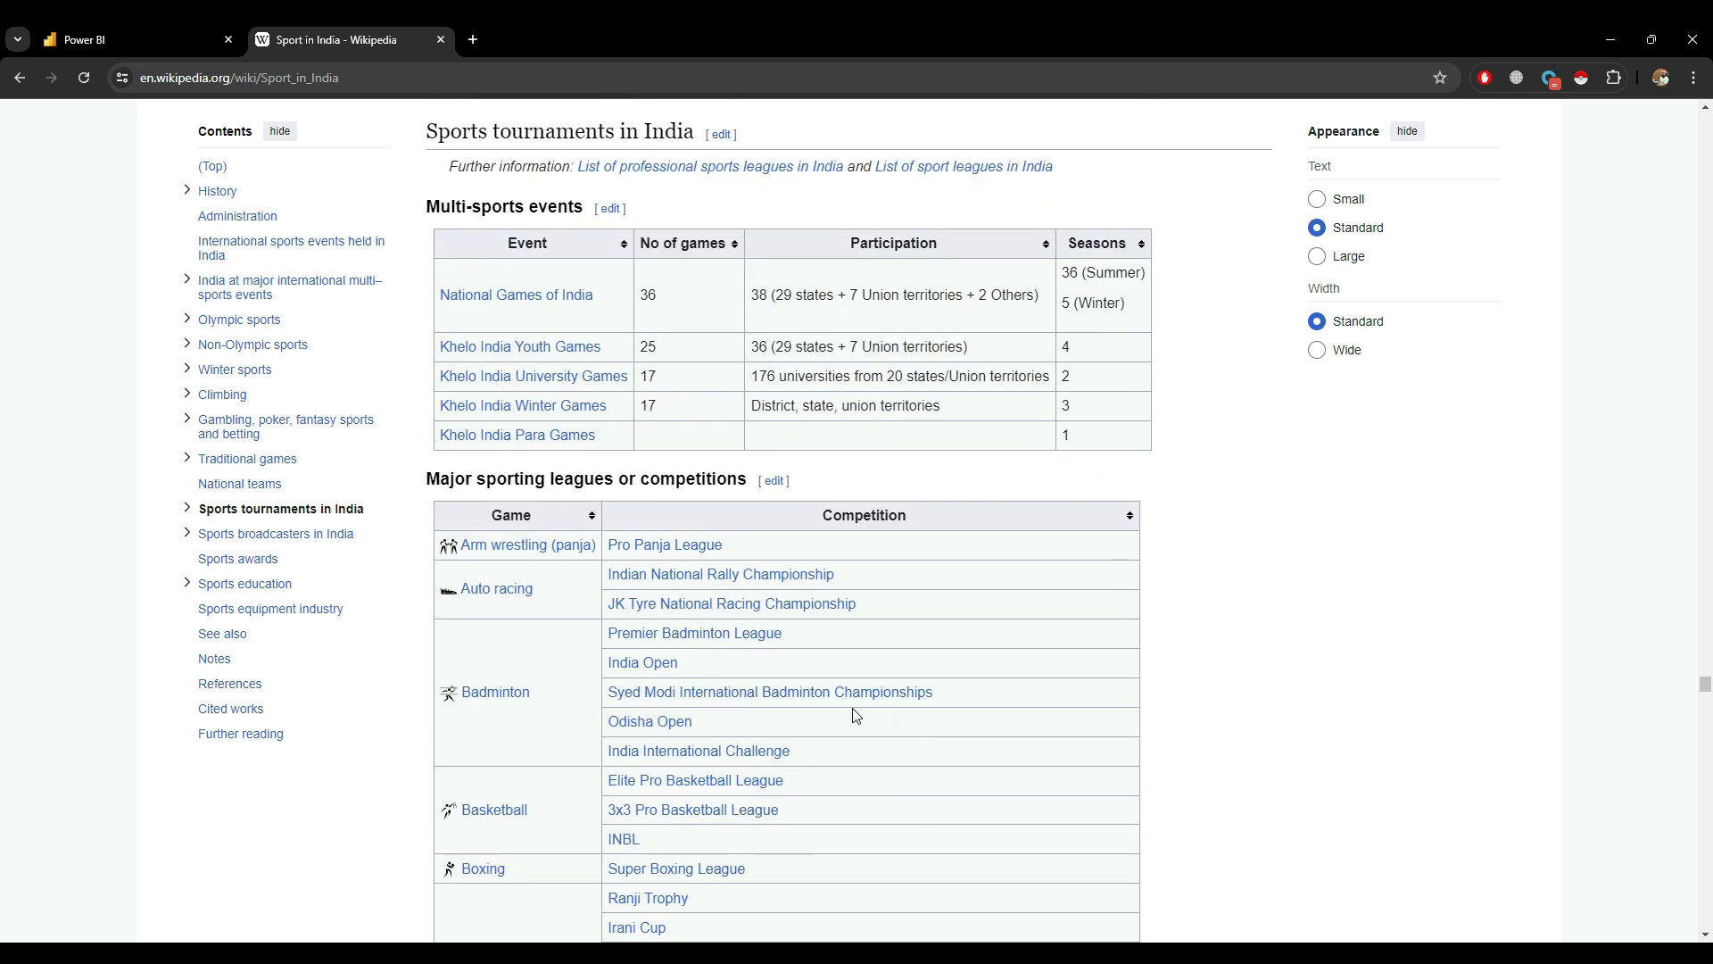
scroll(855, 714, "down", 4)
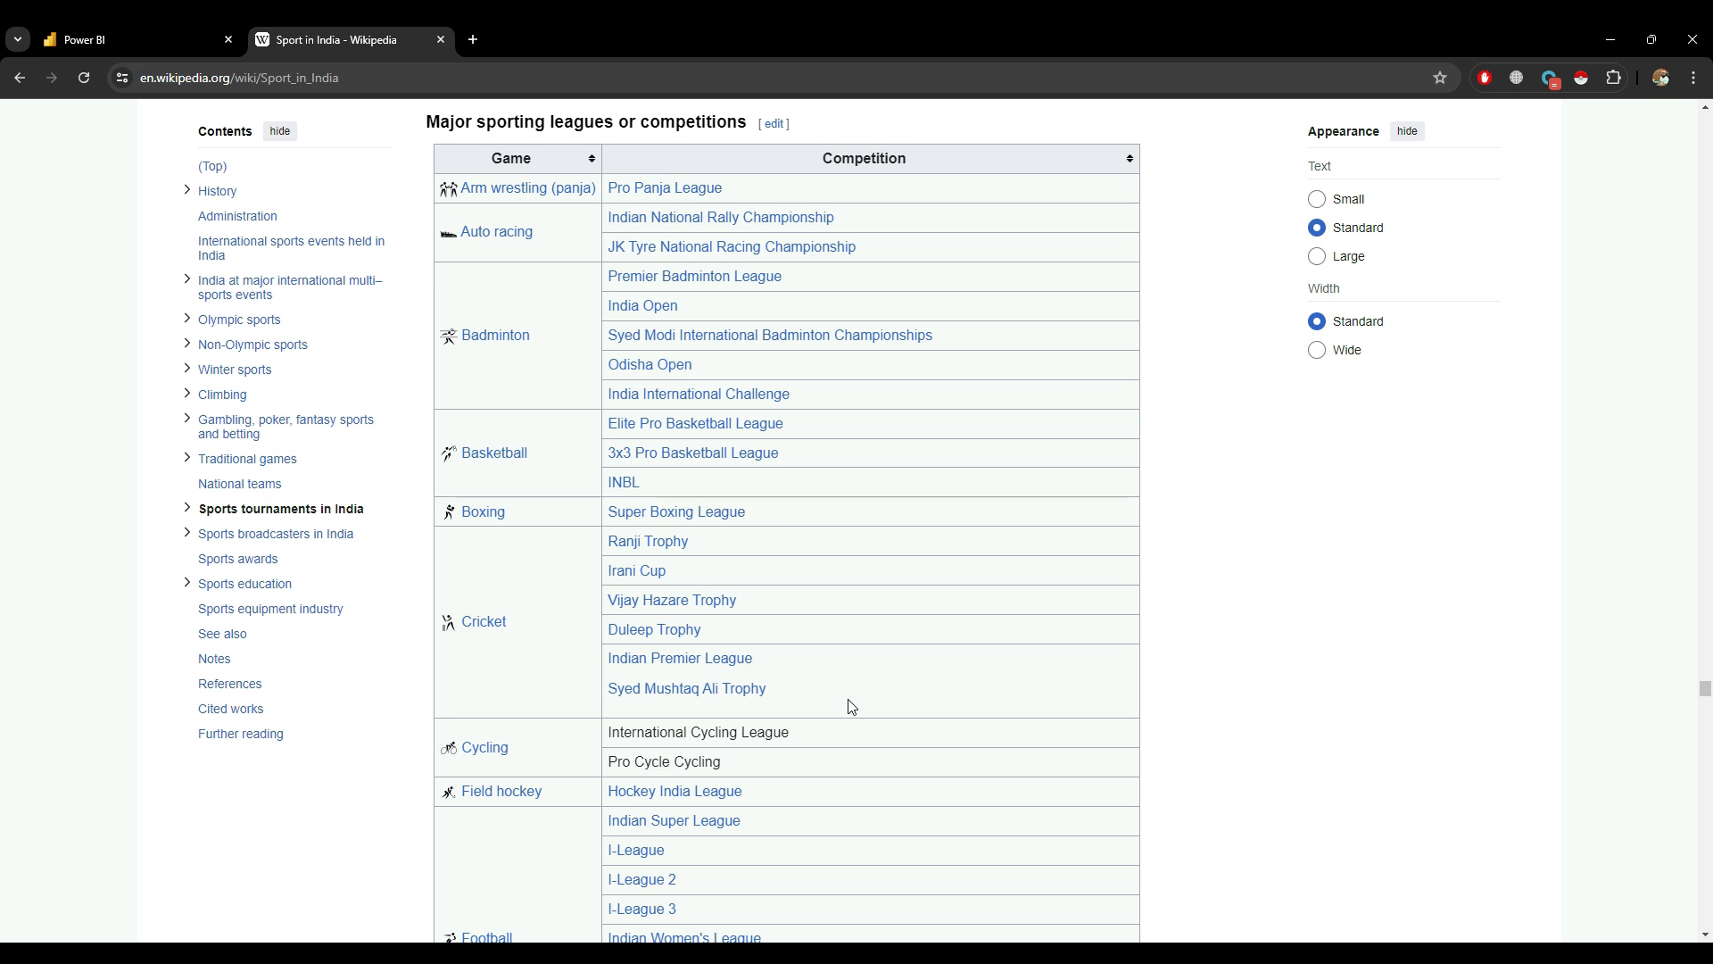
Copy the Sport in India article's URL, switch to Power BI Desktop and connect to that address as the web source.
left_click(361, 76)
key("ctrl+c")
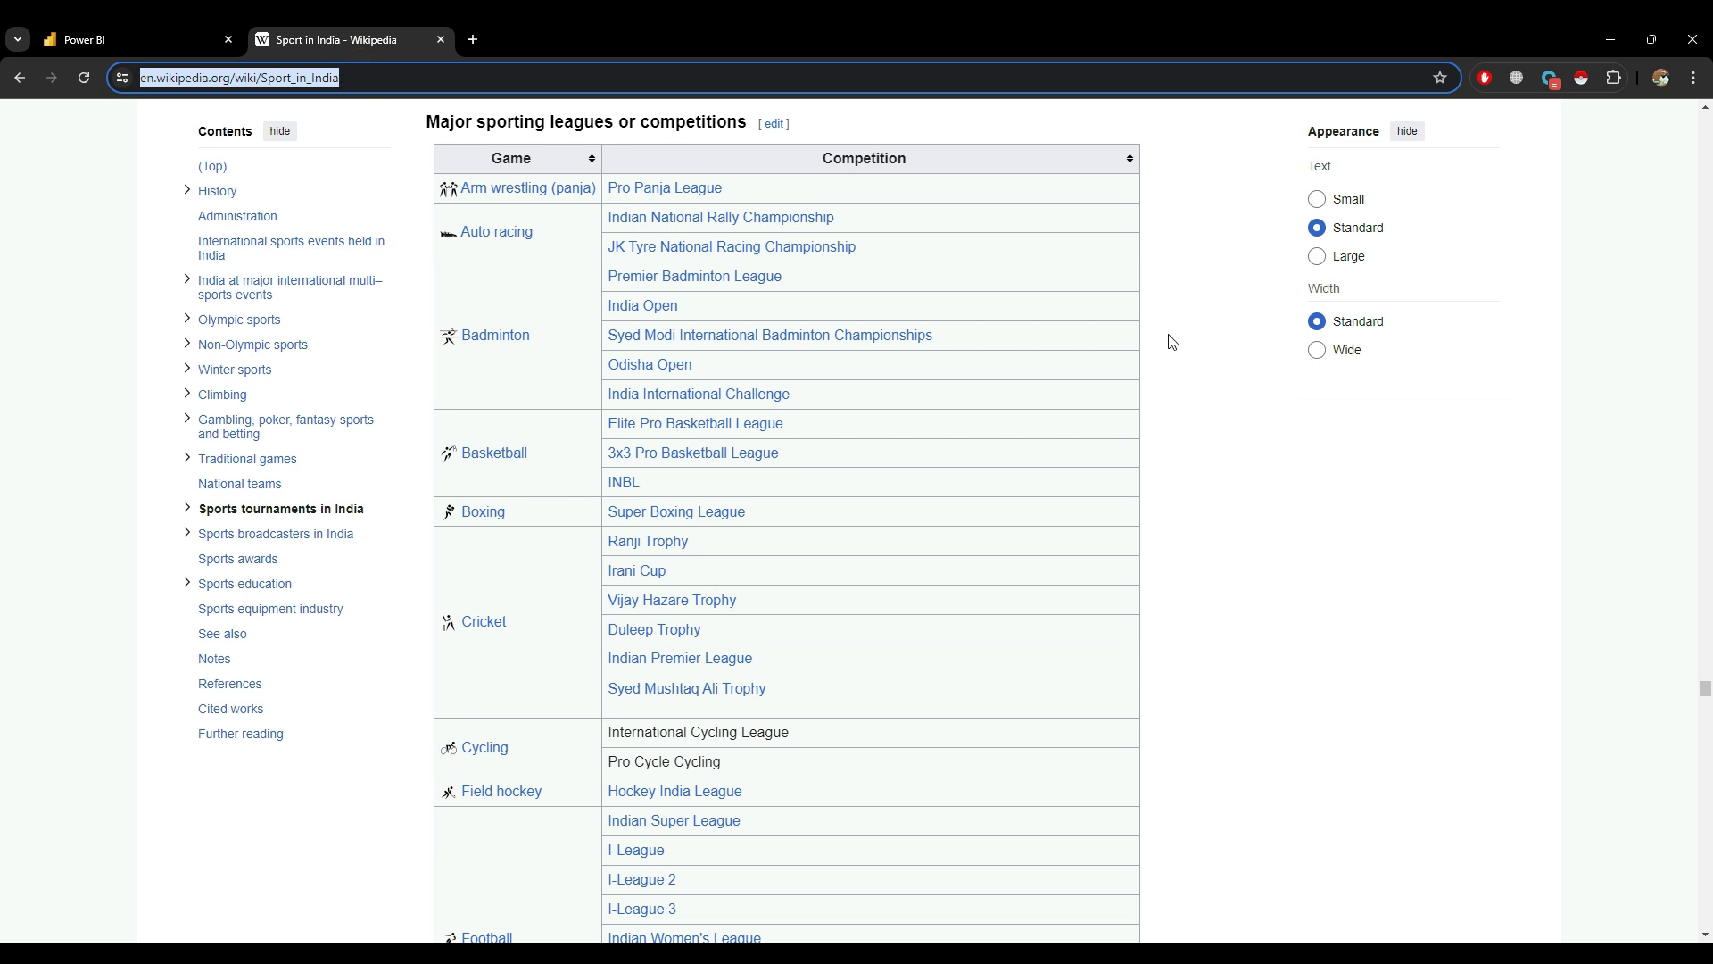
key("alt+Tab")
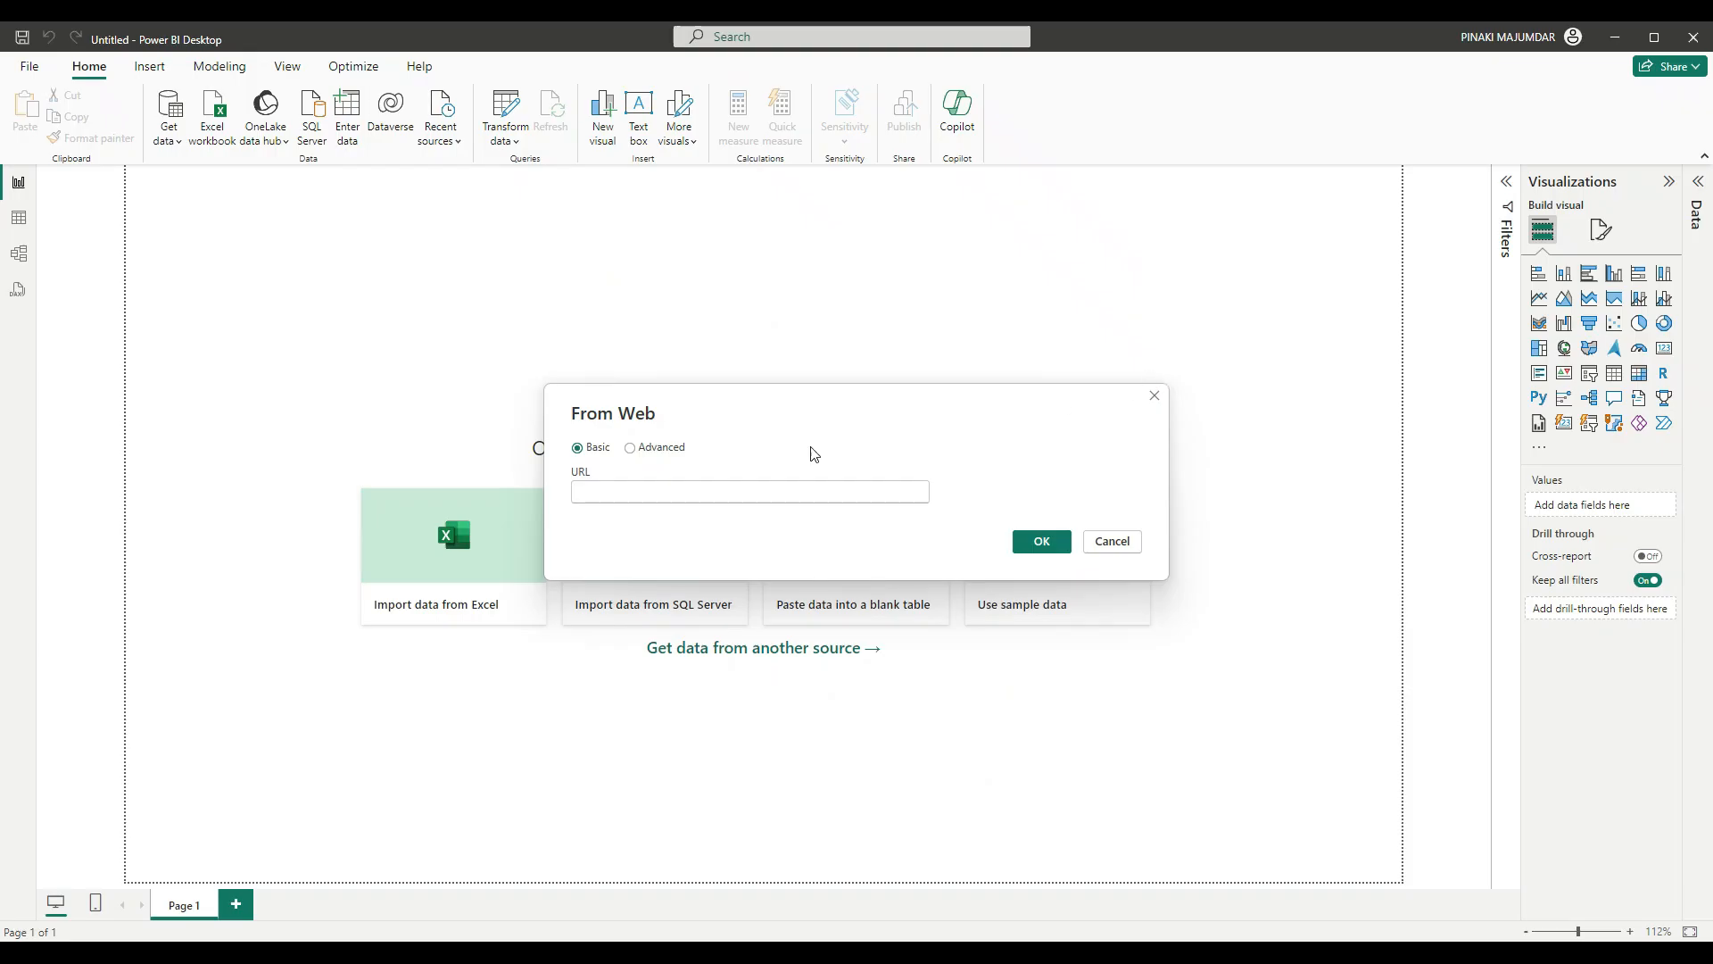
left_click(702, 491)
key("ctrl+v")
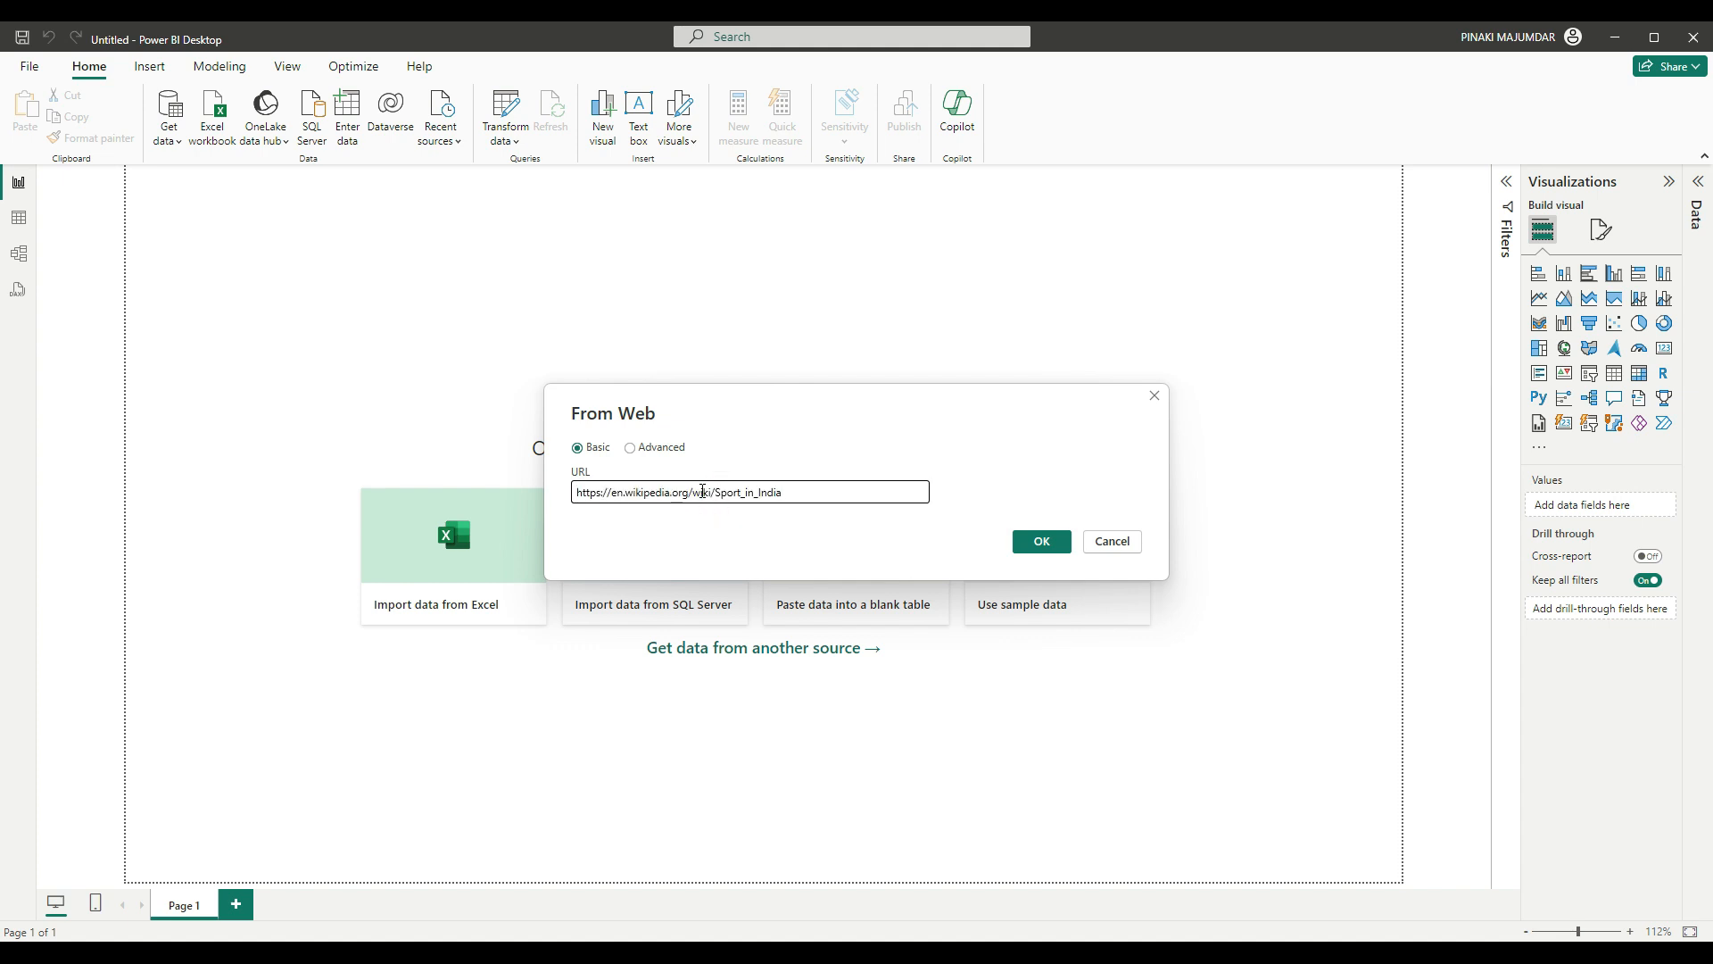
left_click(1044, 541)
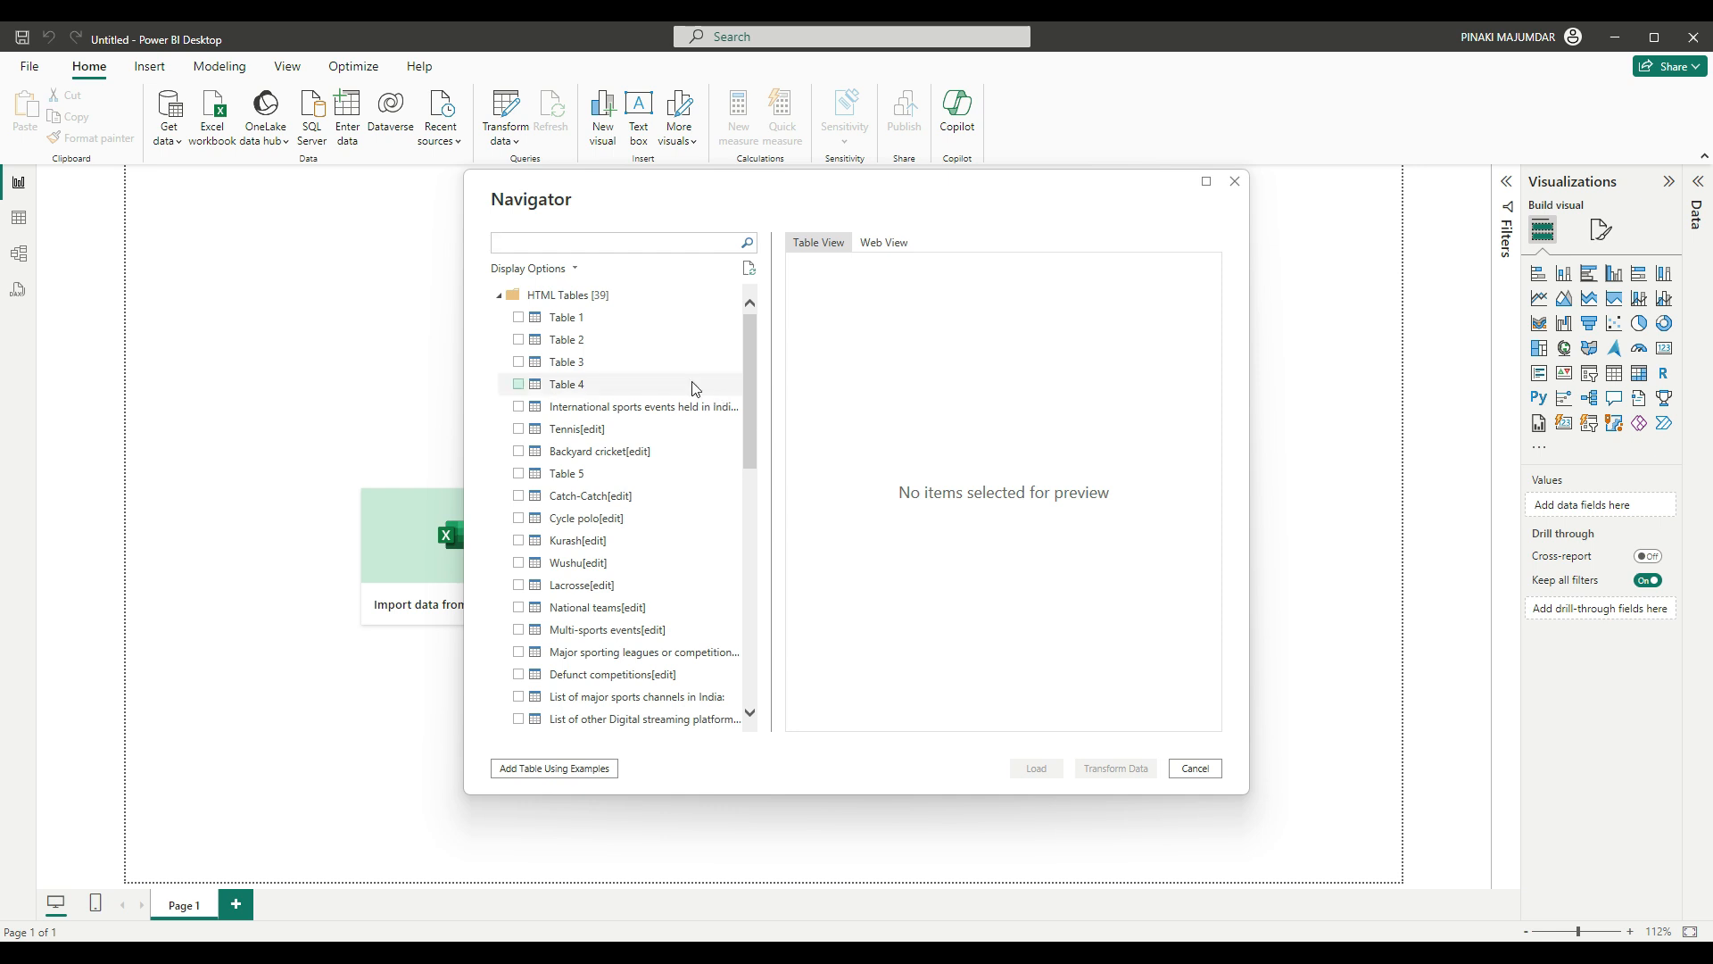
Look through the detected web tables and preview Table 3 and Table 4.
scroll(625, 455, "down", 3)
scroll(625, 467, "down", 7)
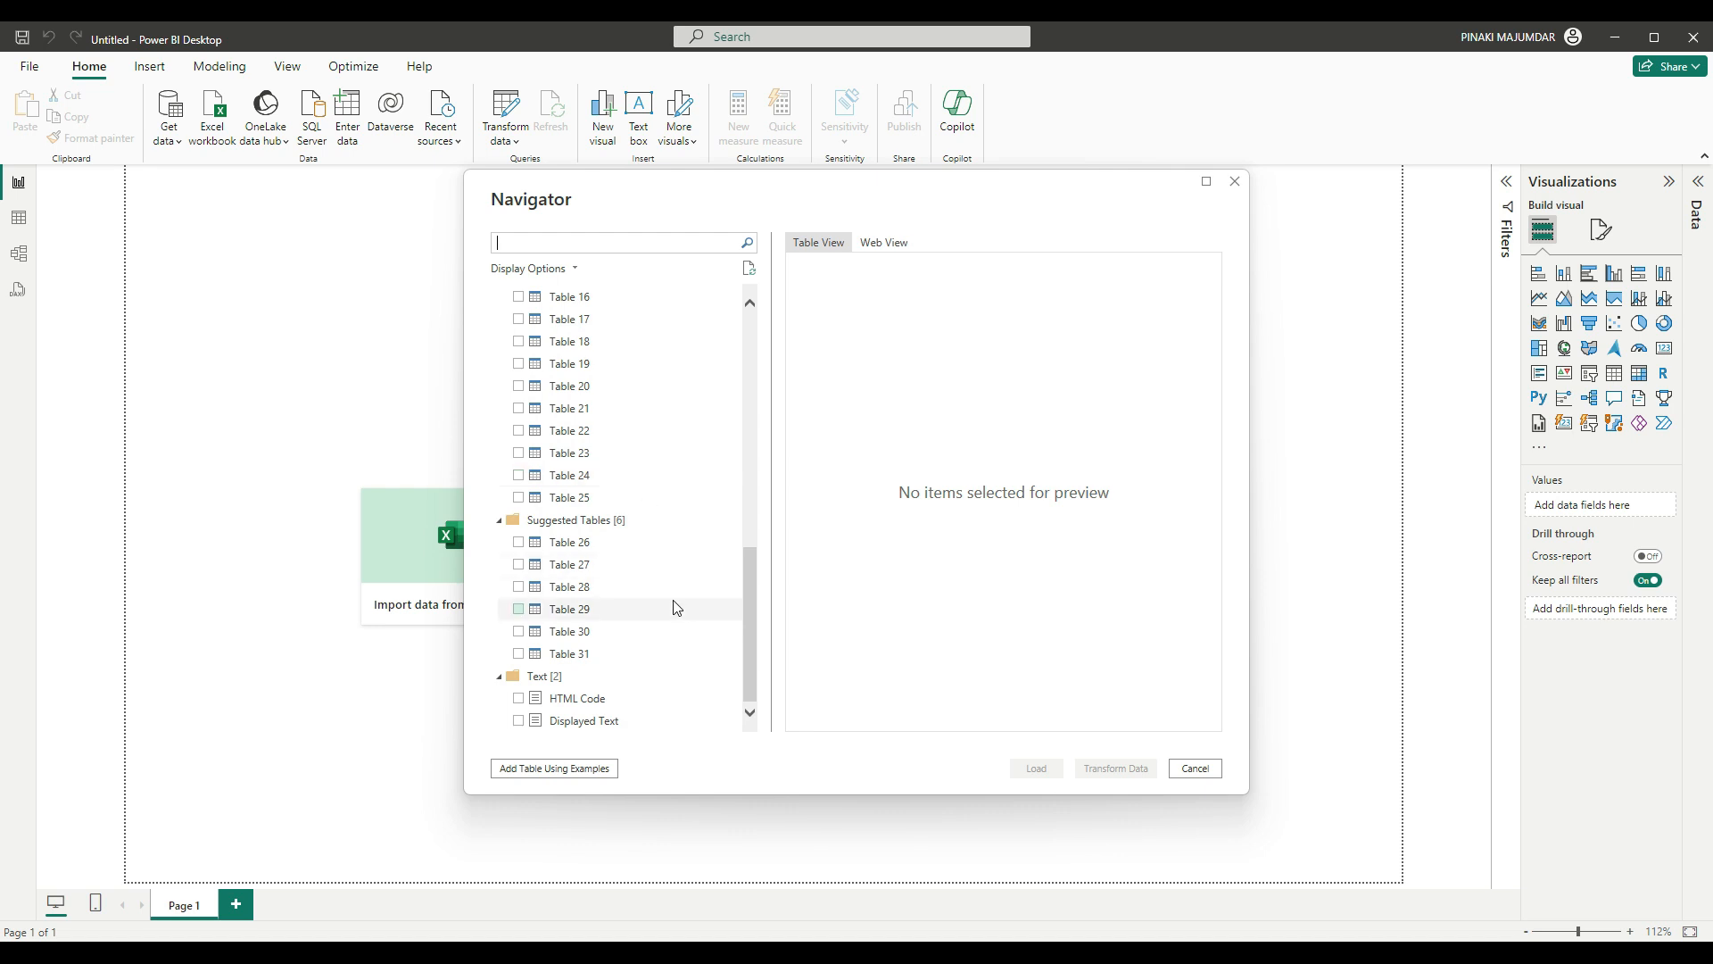
scroll(676, 607, "up", 5)
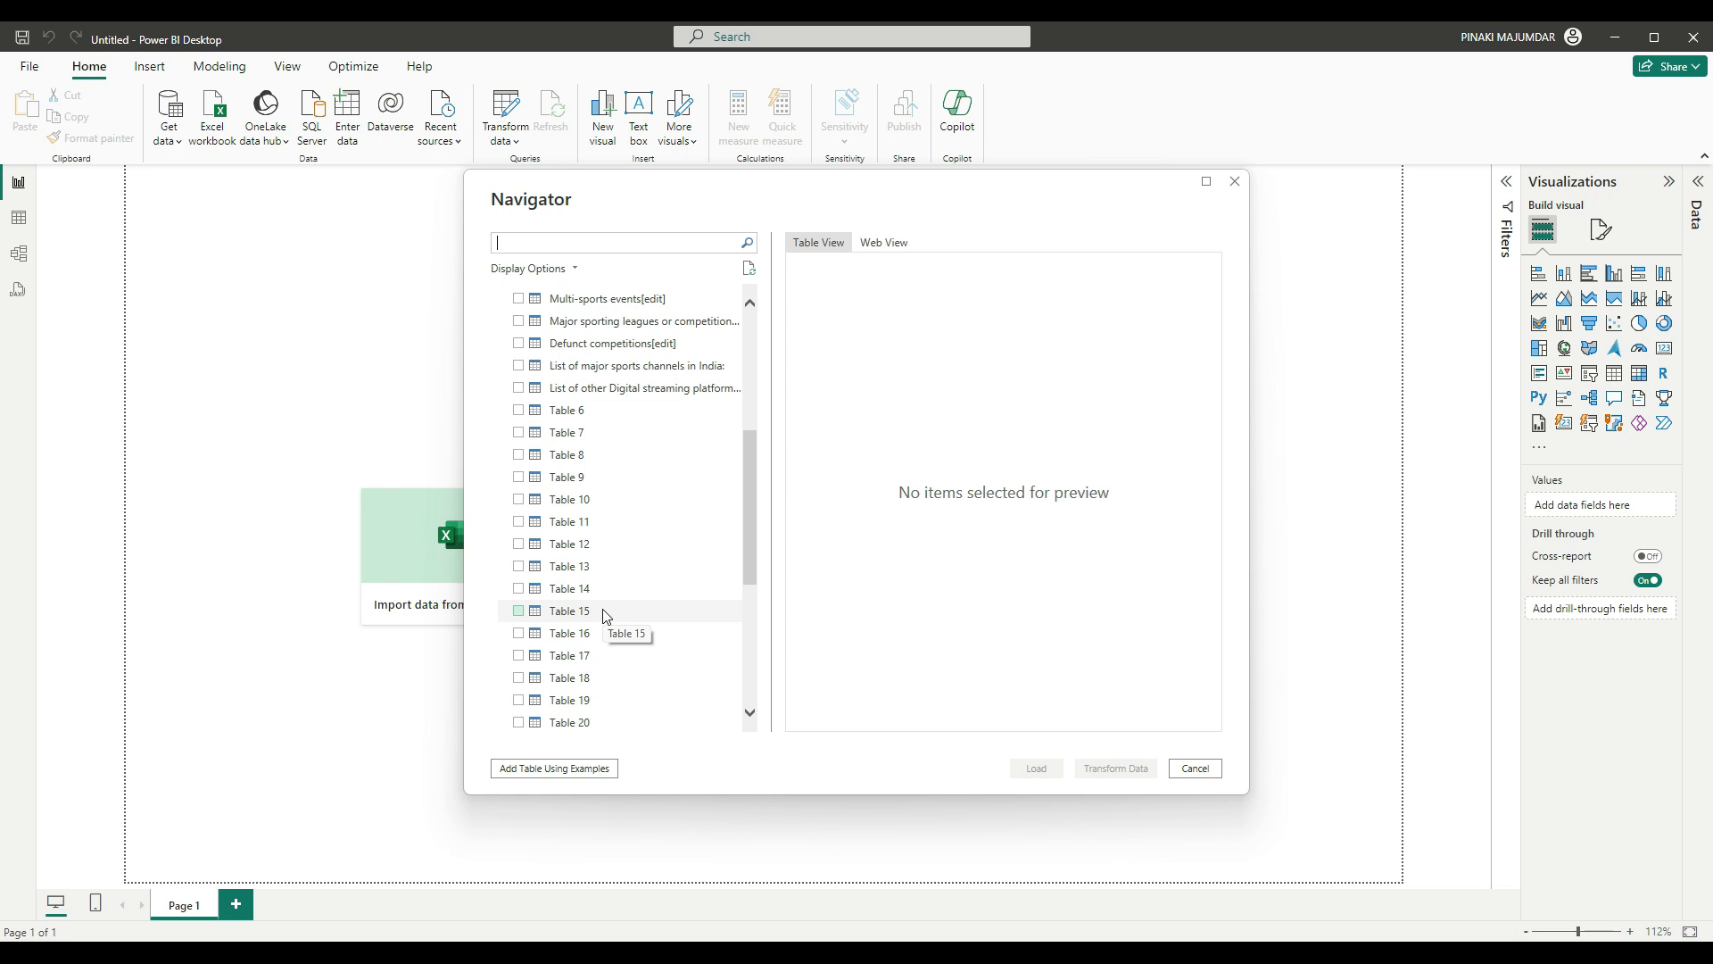
scroll(604, 616, "up", 3)
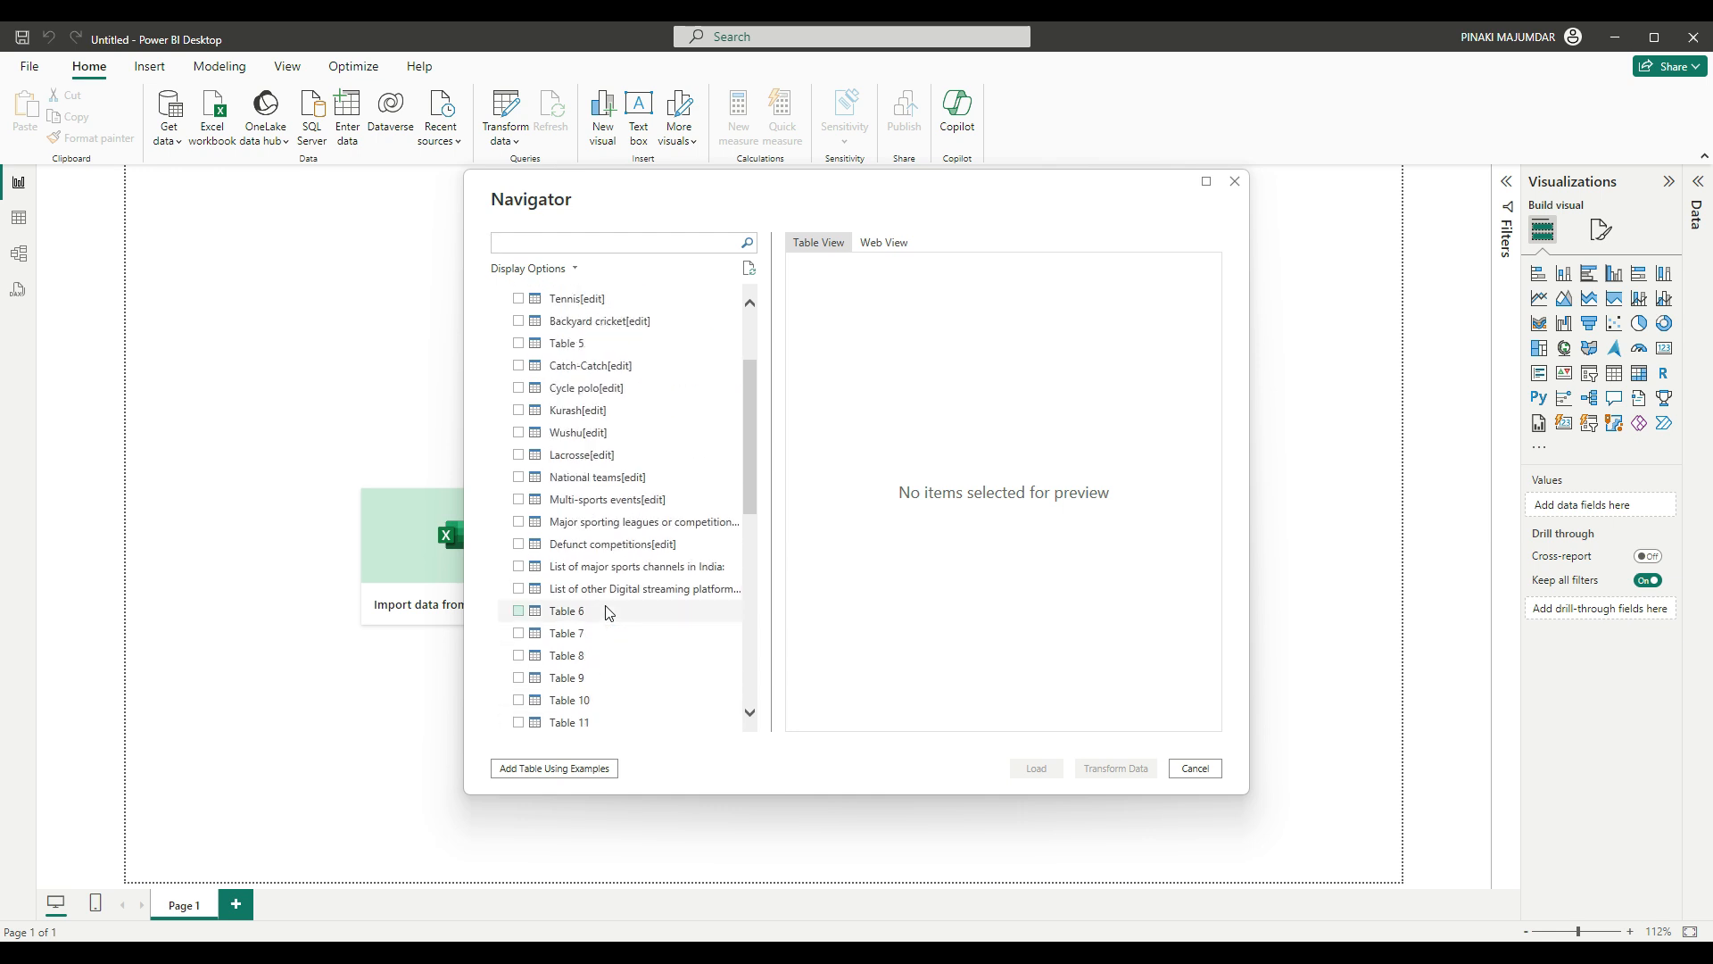
scroll(606, 612, "up", 1)
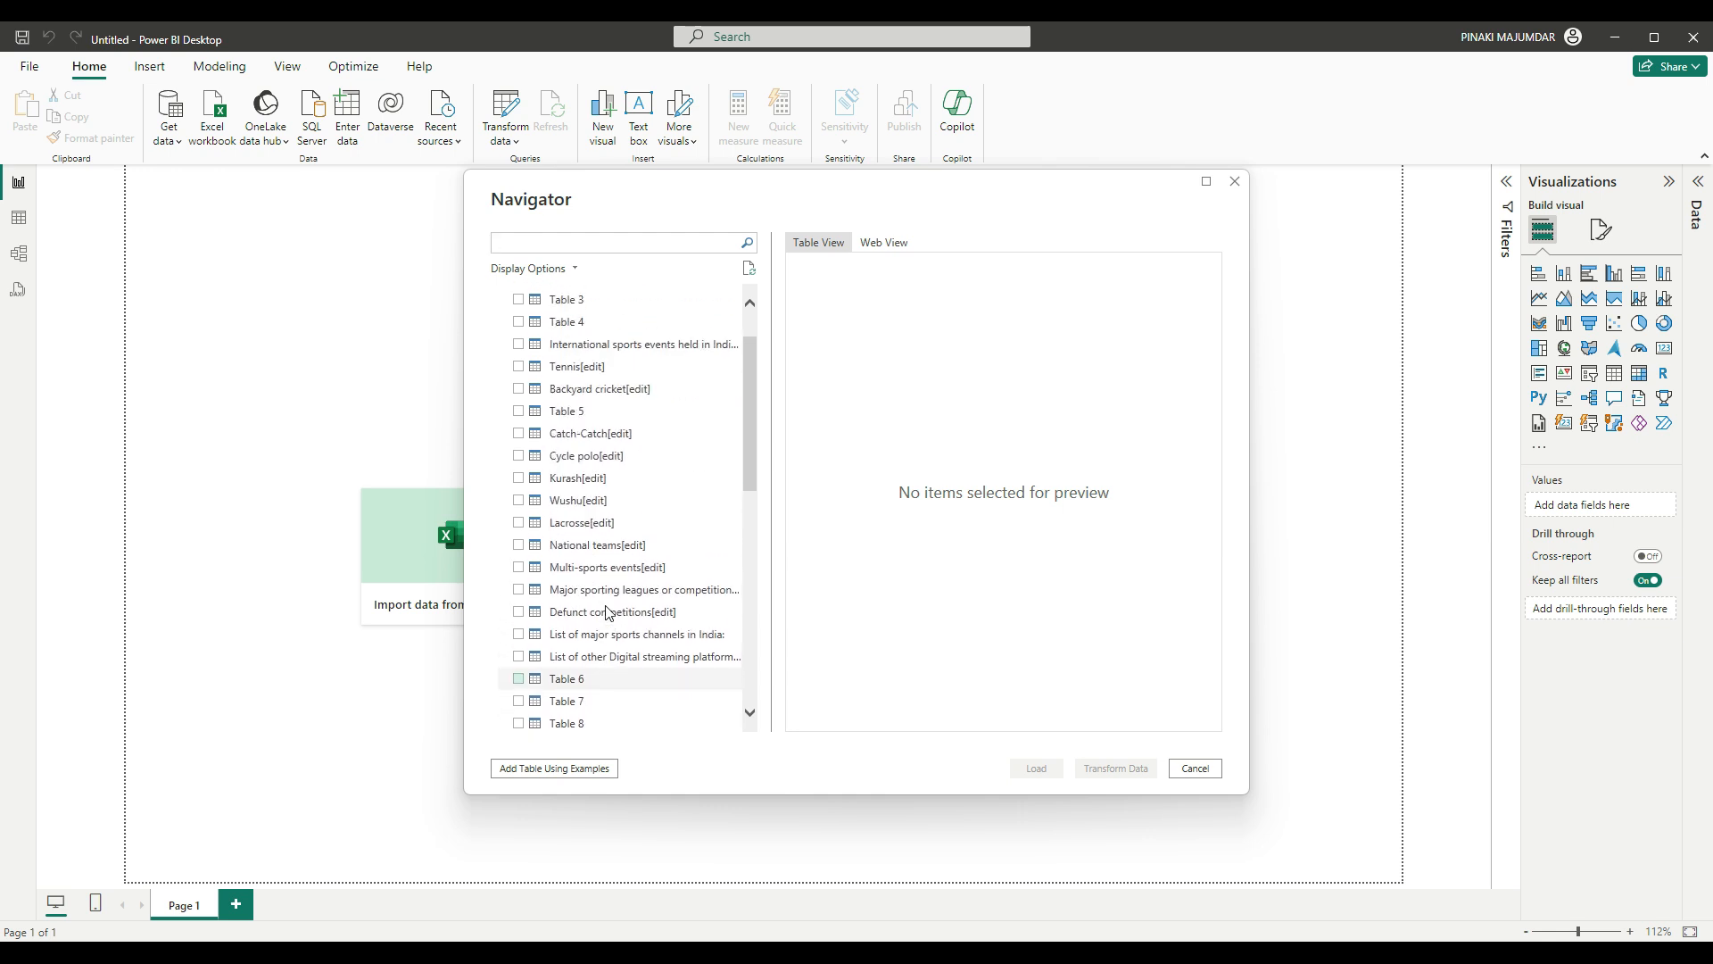
left_click(578, 301)
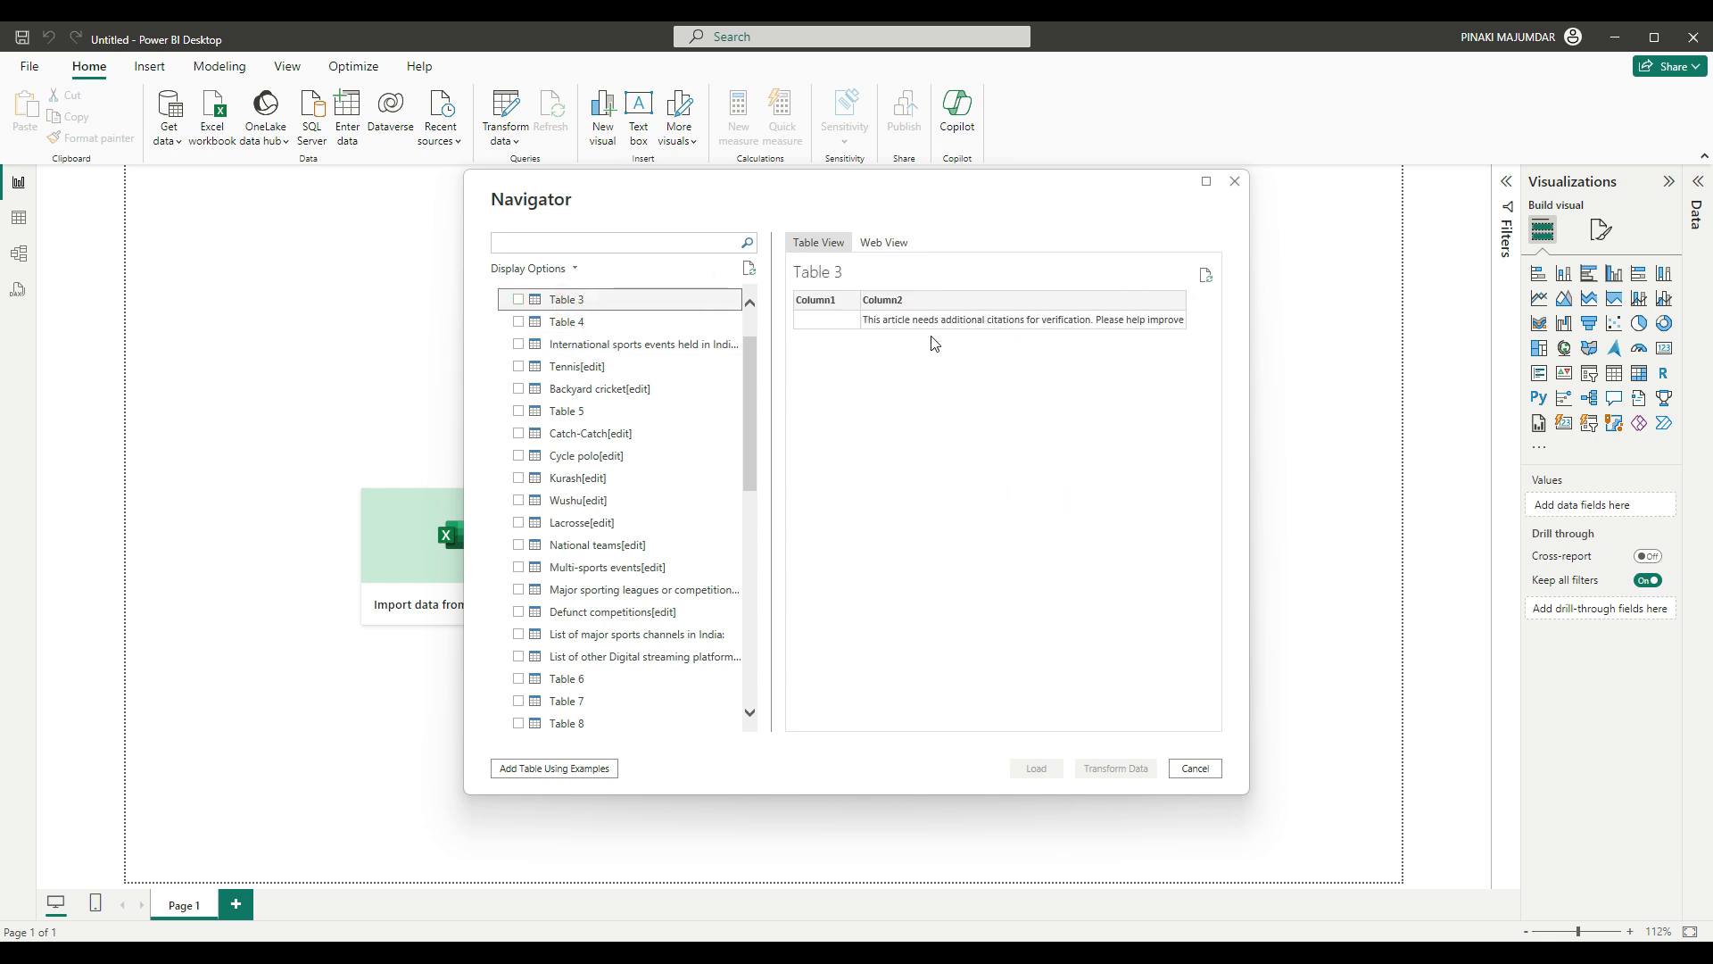
left_click(570, 323)
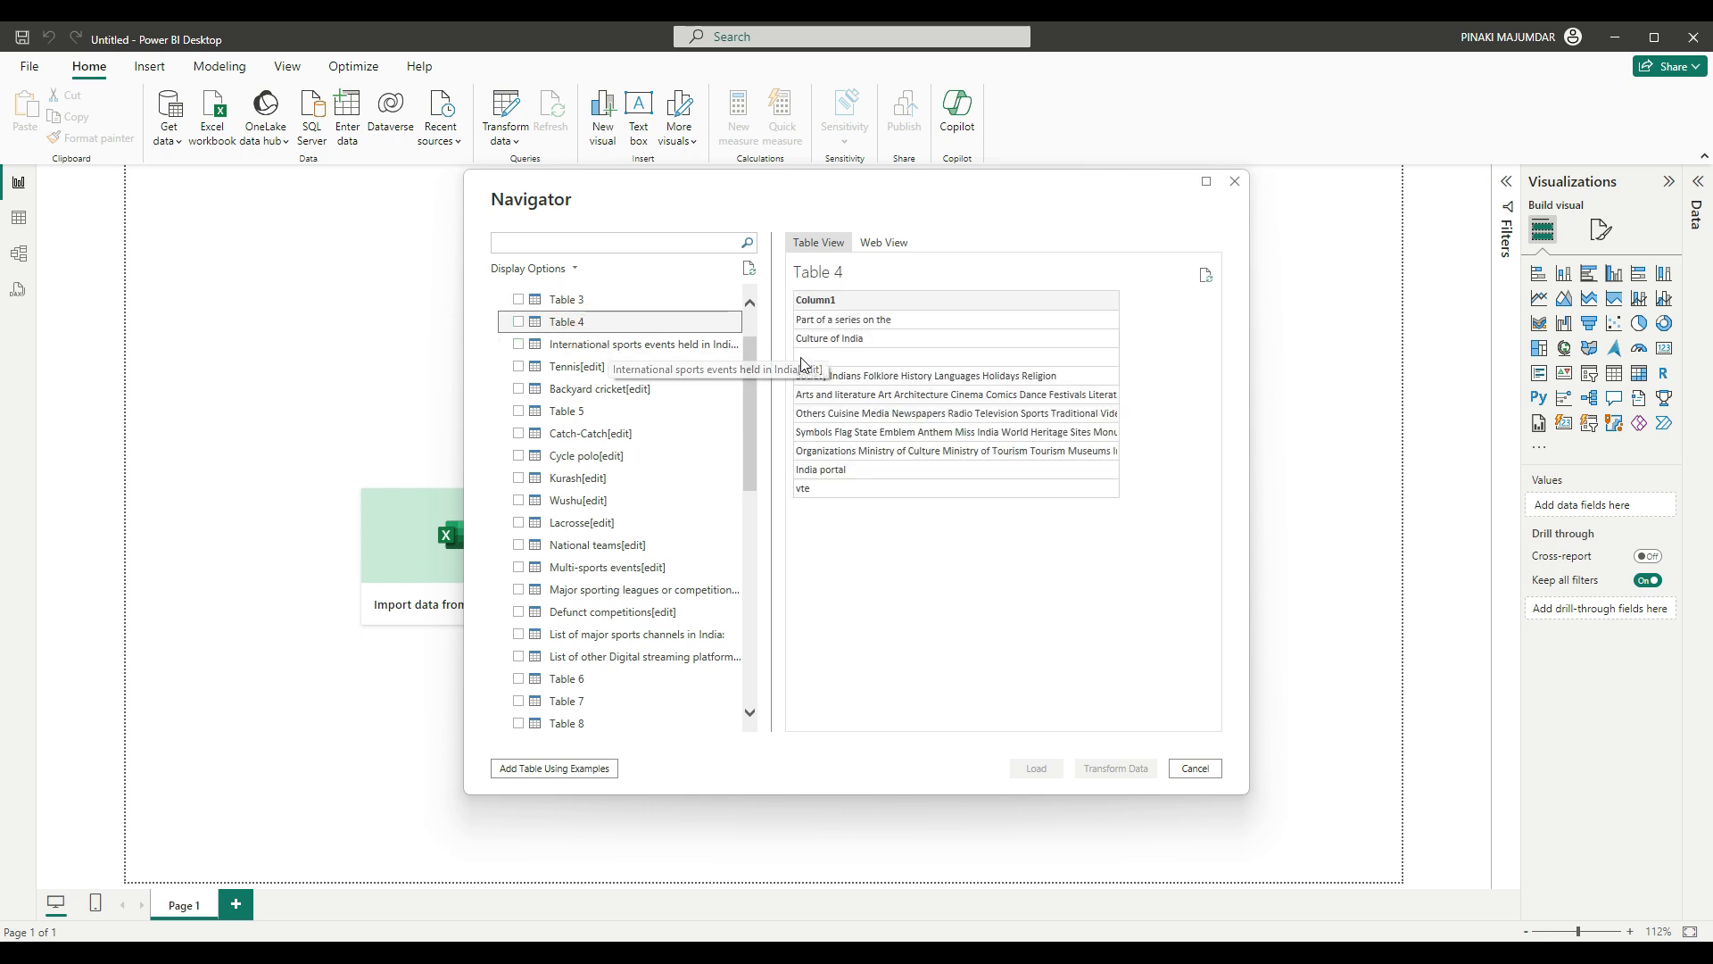
Mark the tables for international sports events held in India, national teams and other digital streaming platforms for import, previewing each.
left_click(611, 342)
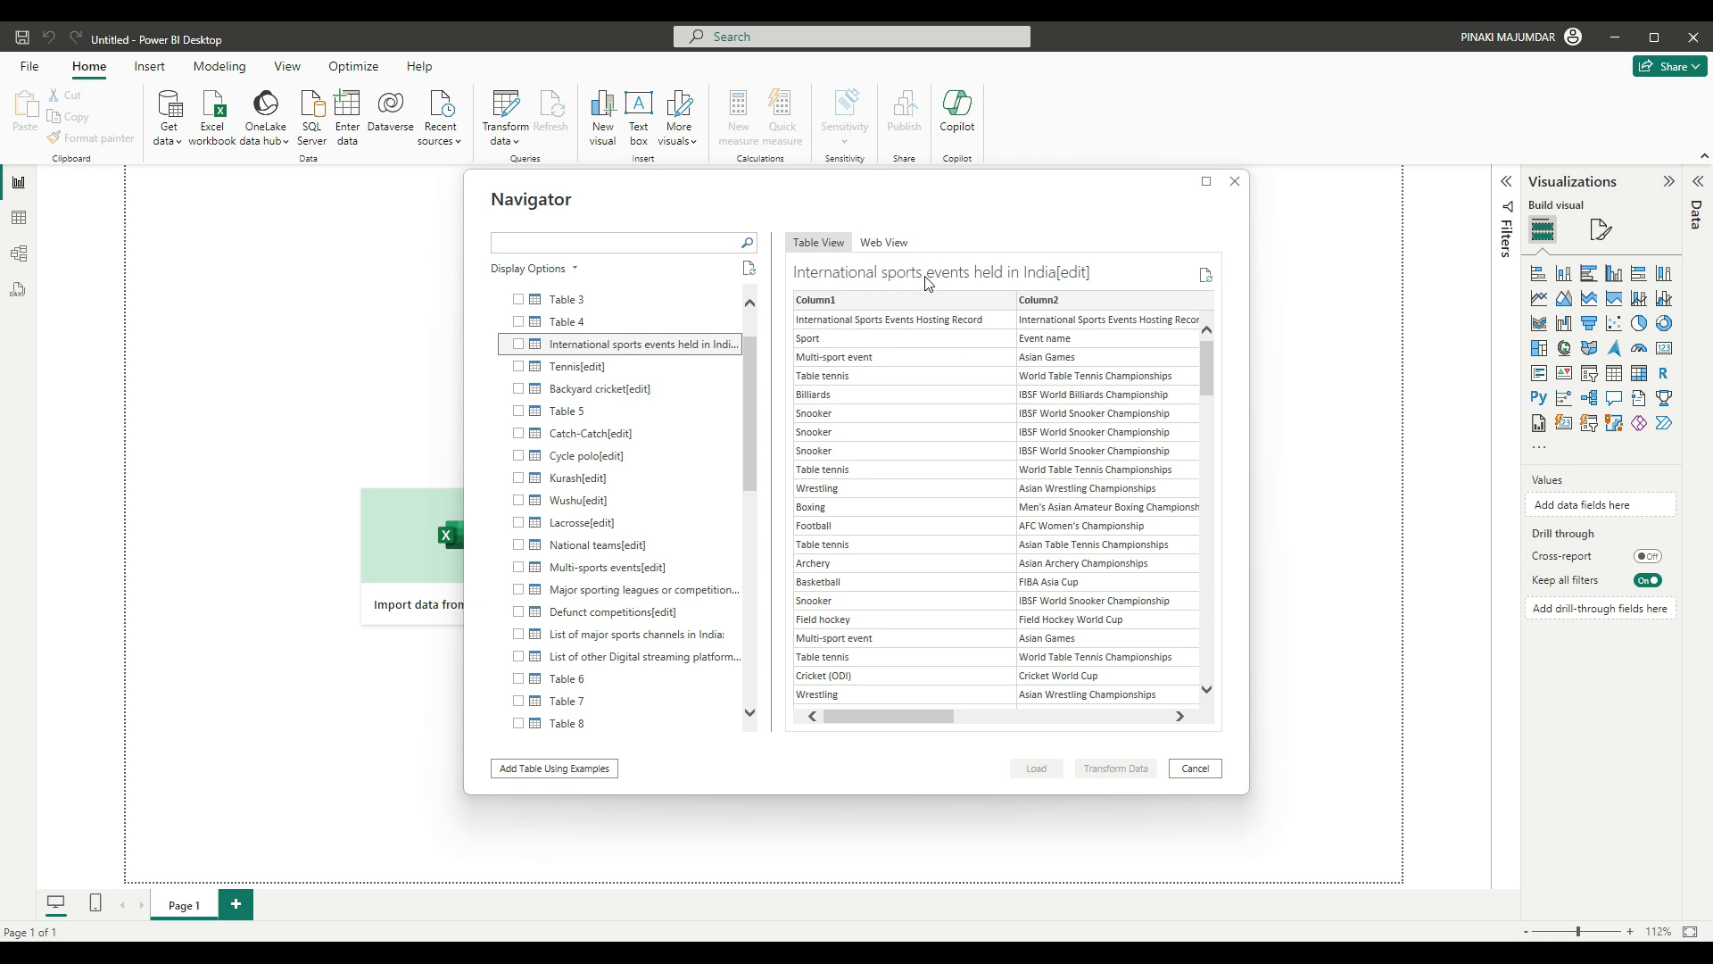
left_click(520, 346)
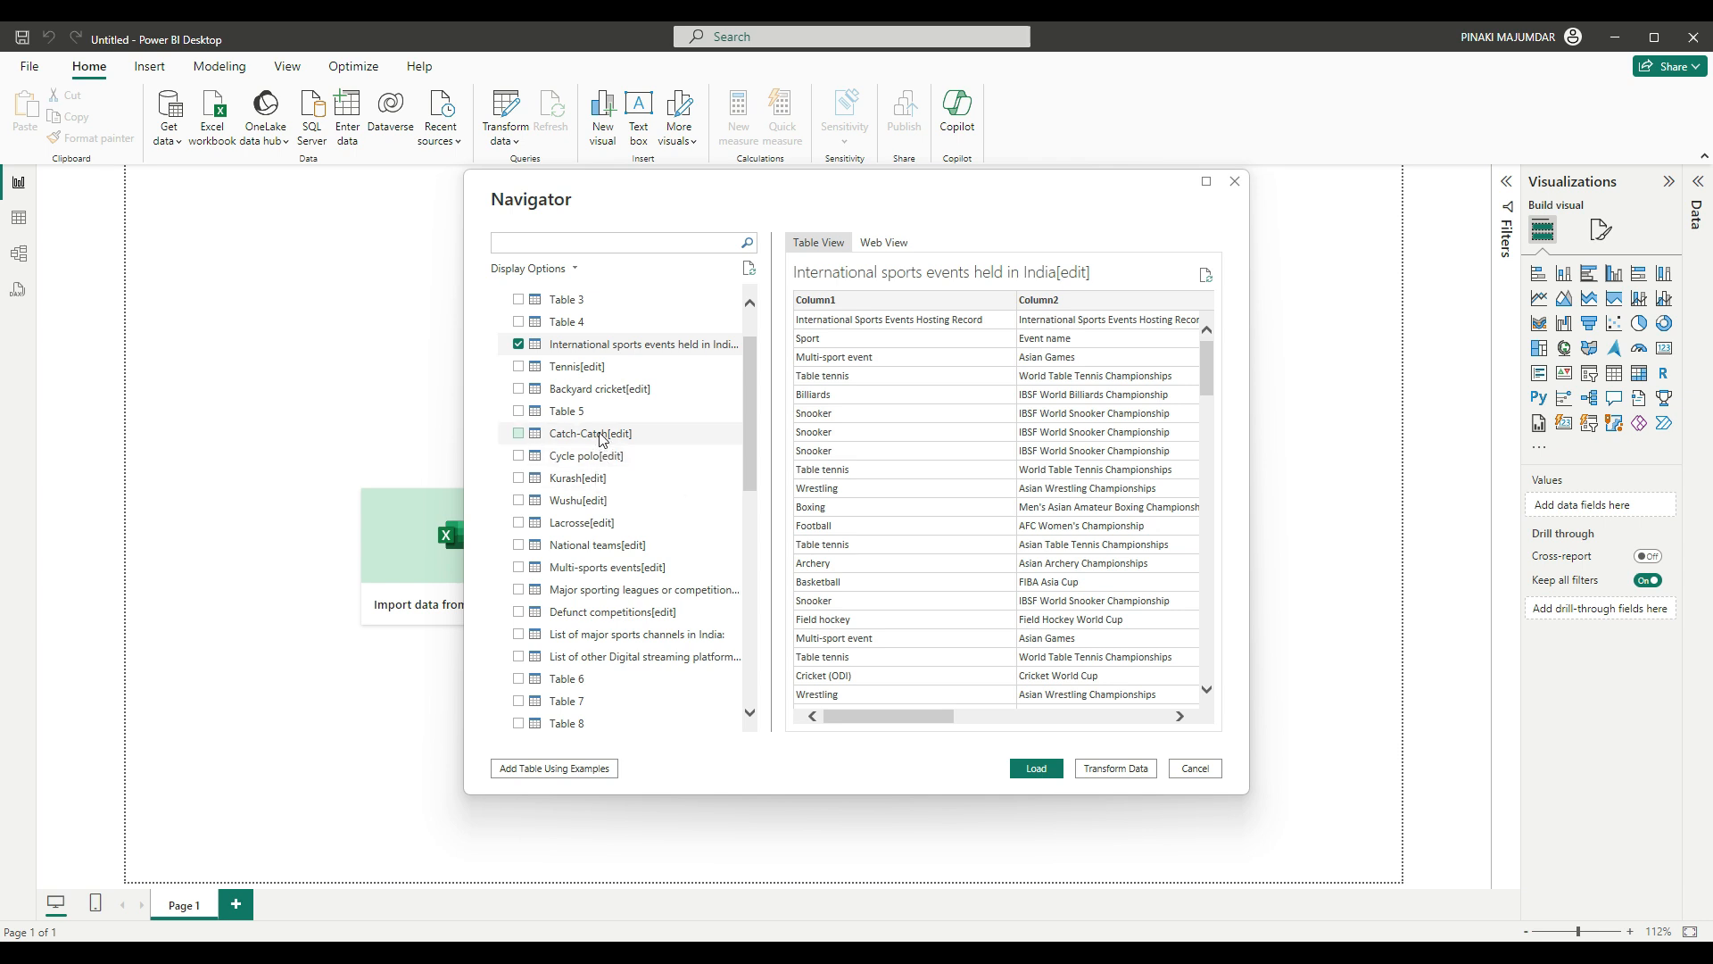
left_click(567, 546)
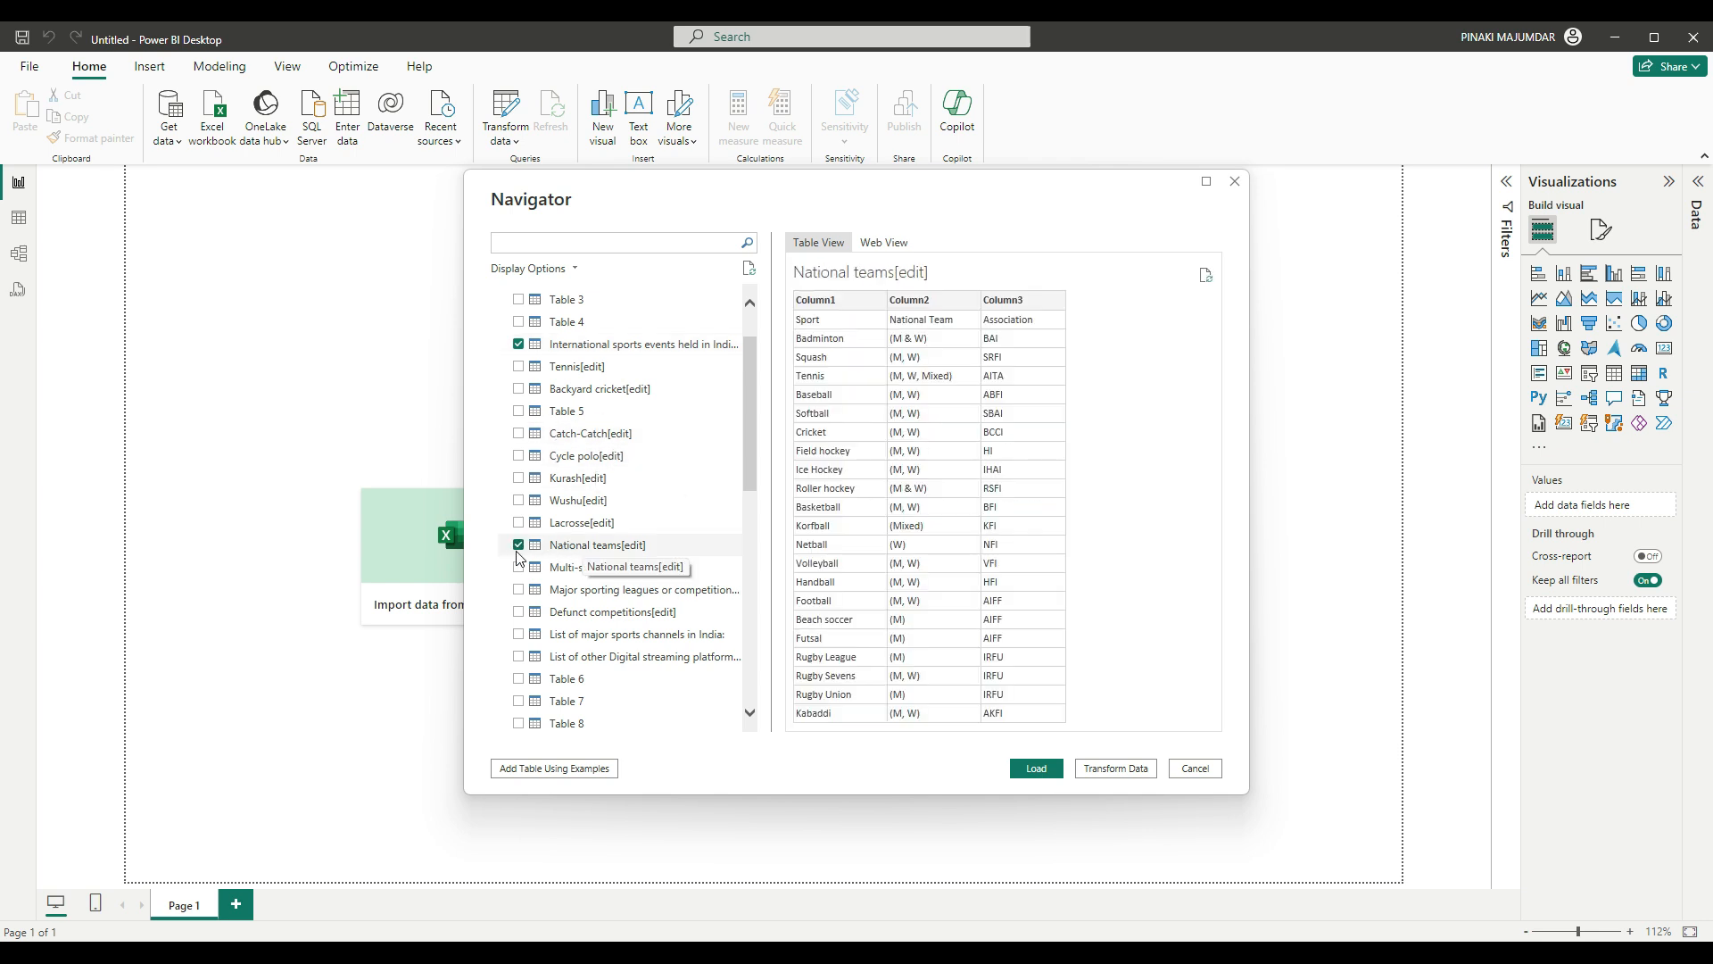
scroll(586, 586, "down", 1)
left_click(604, 589)
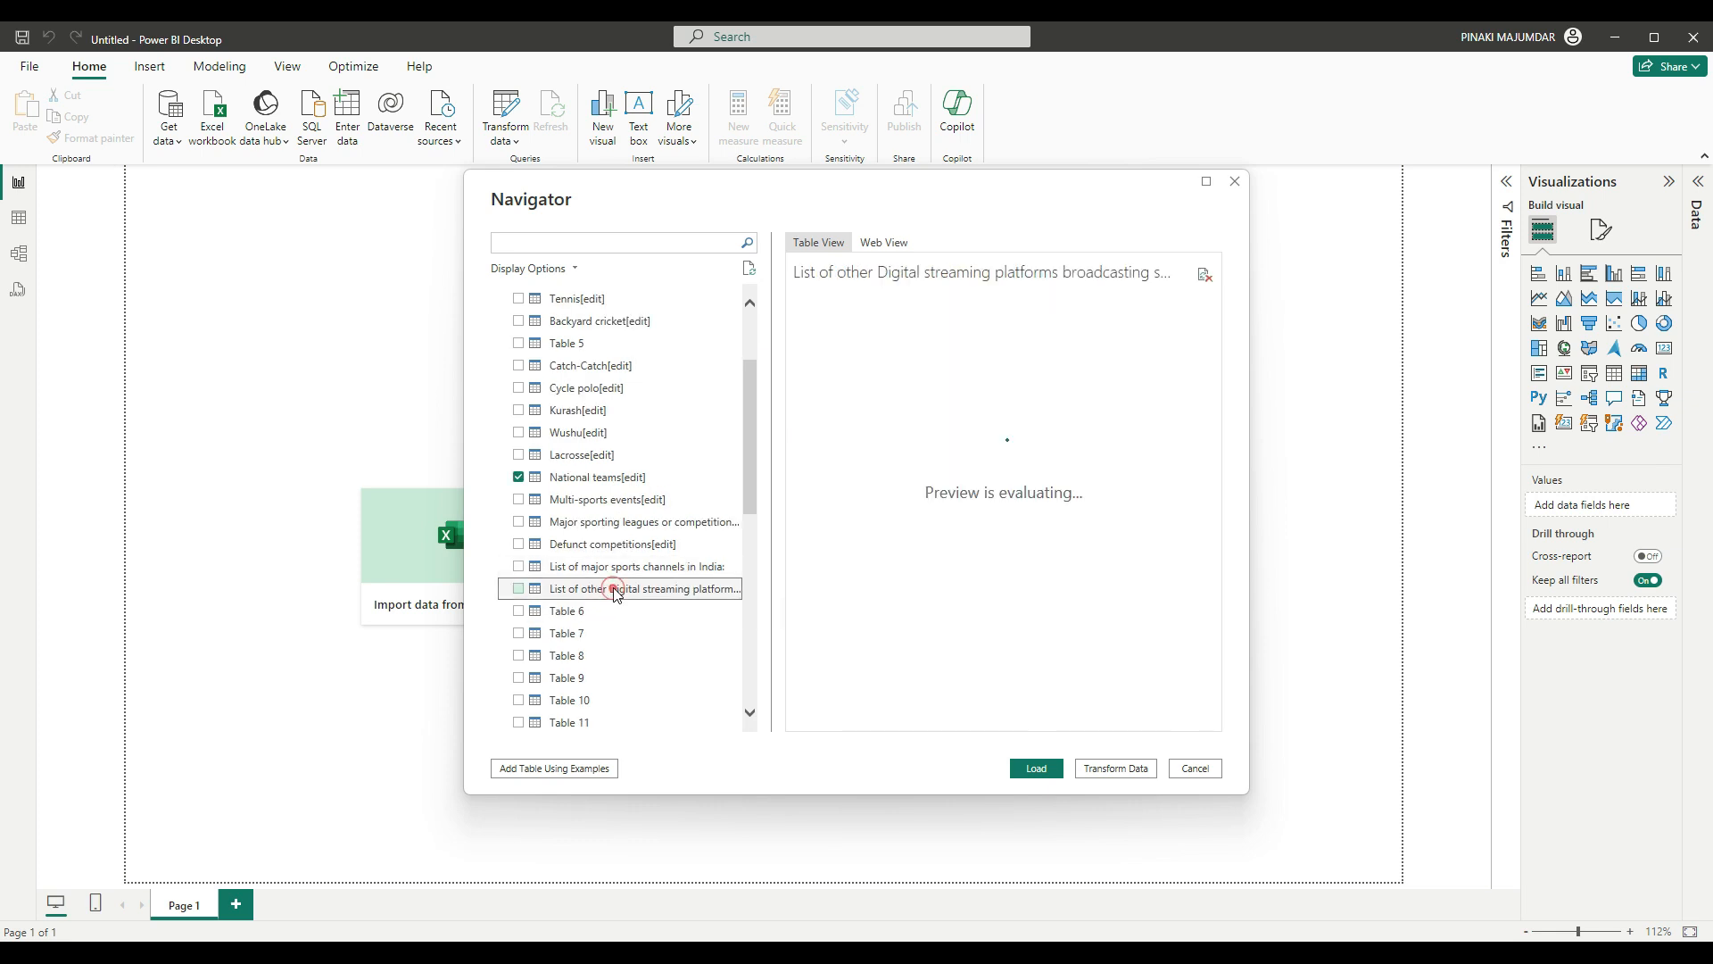
left_click(517, 592)
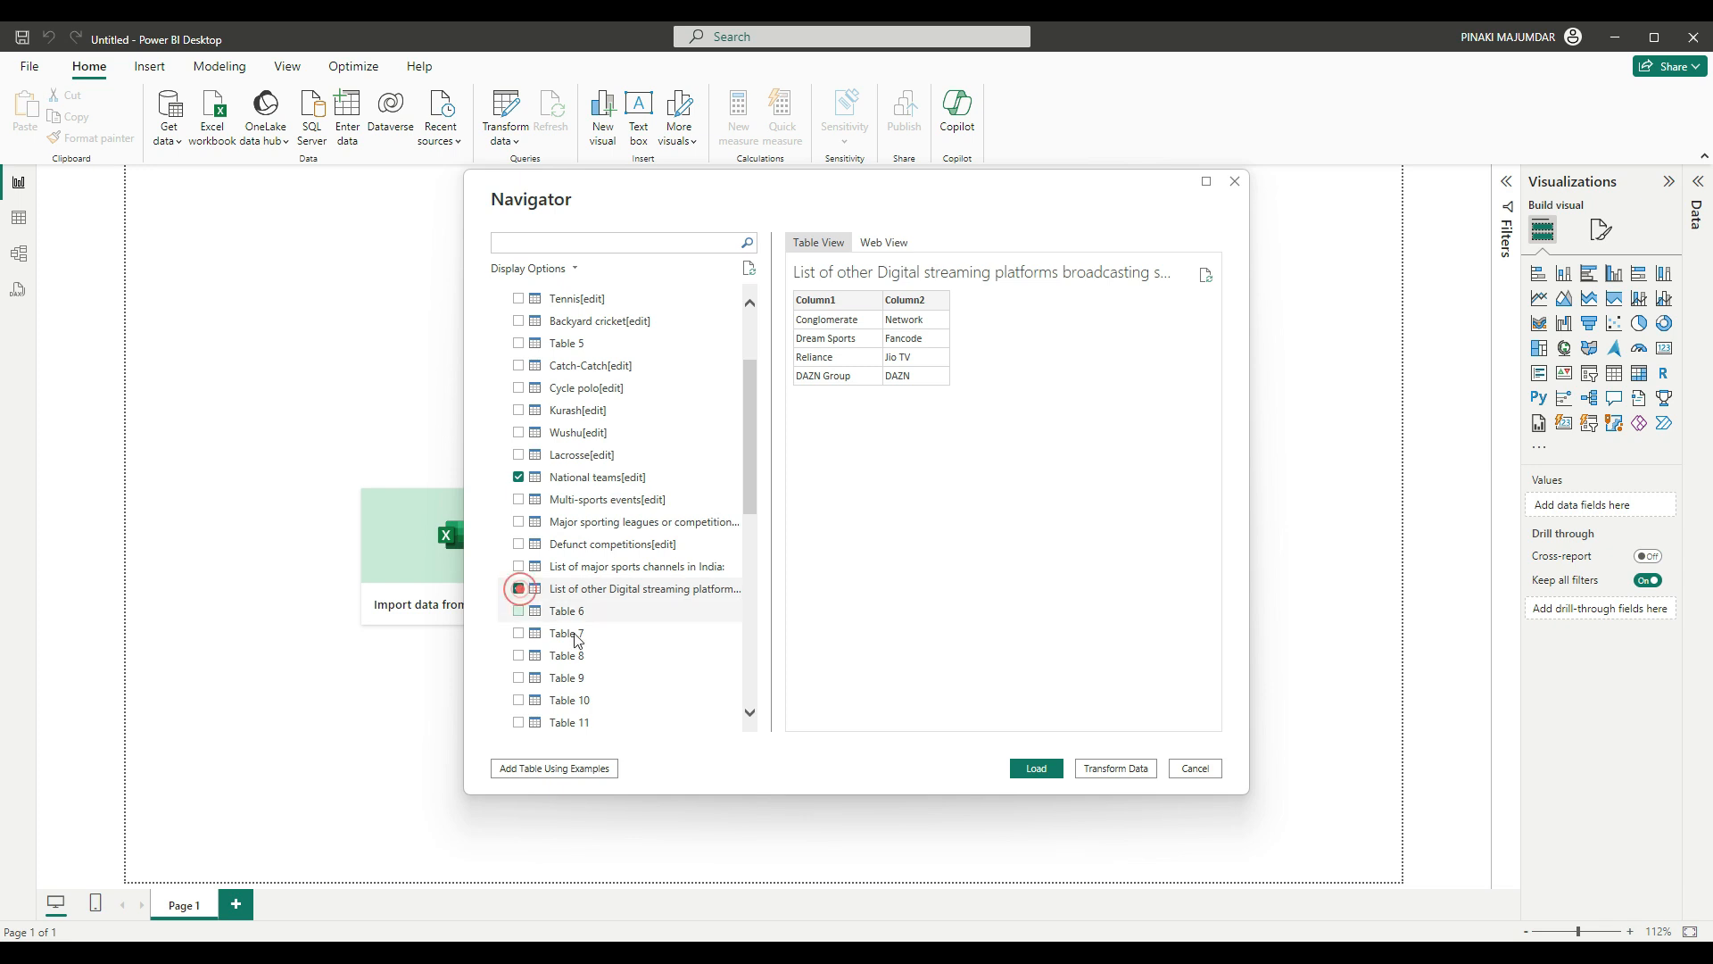
Check the rest of the table list and load the three selected tables into the report.
scroll(584, 647, "down", 4)
scroll(586, 649, "down", 4)
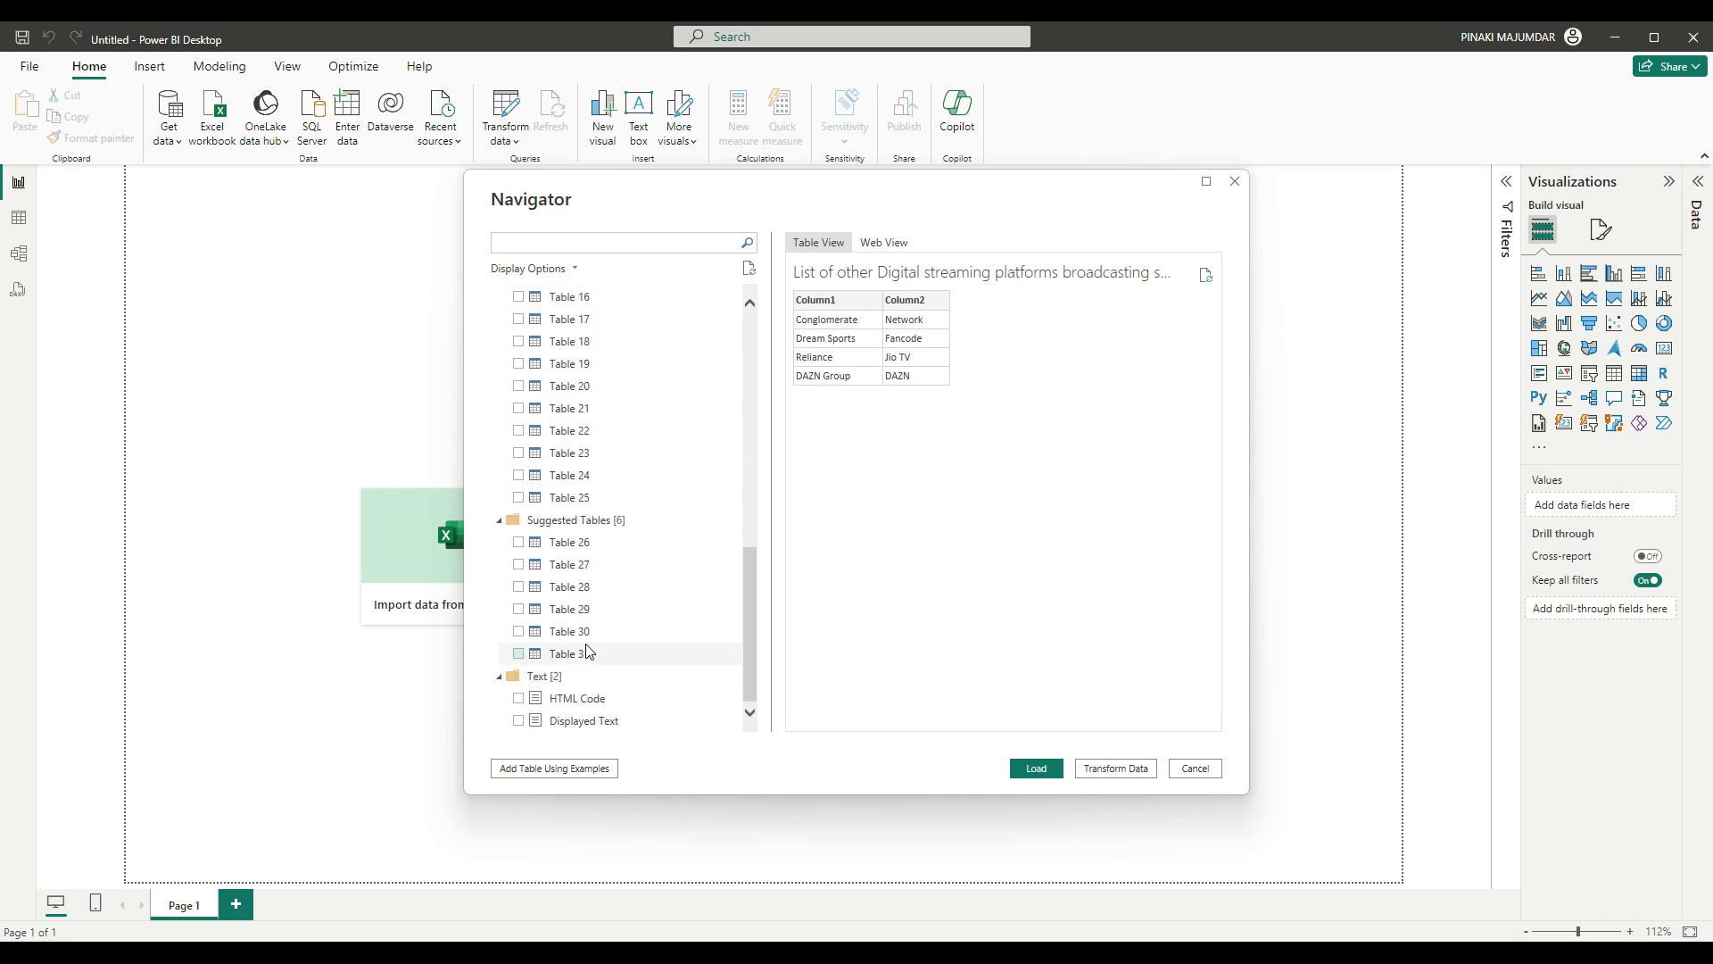
left_click_drag(753, 571, 754, 299)
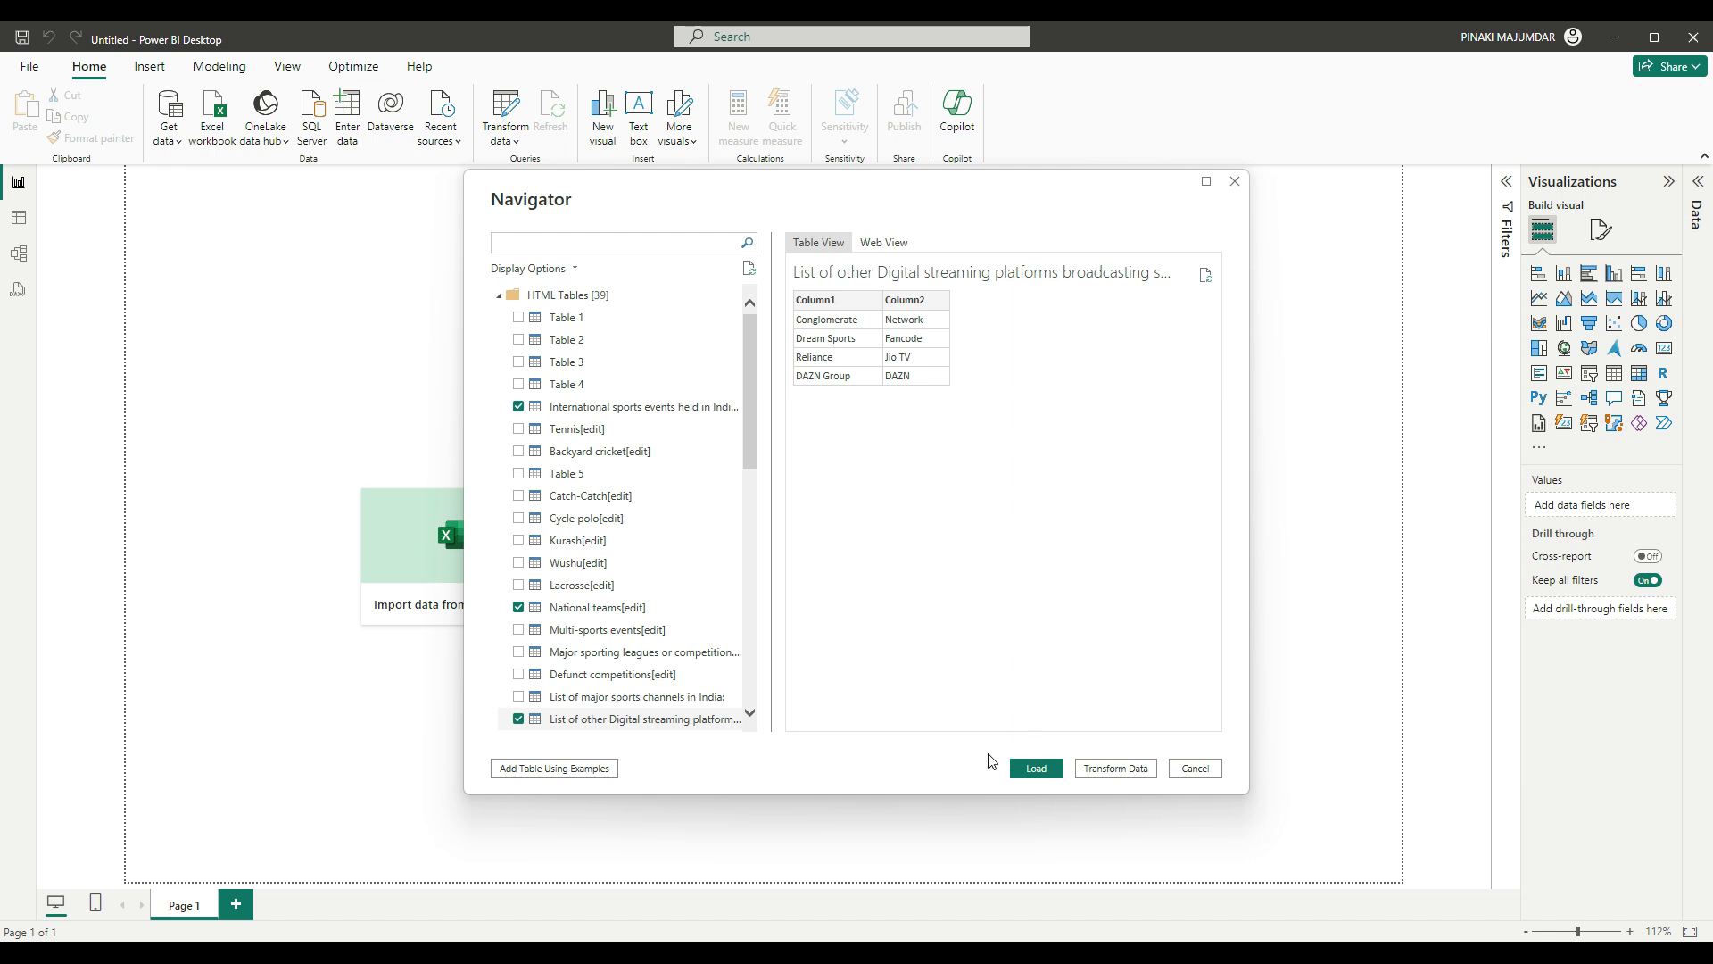
left_click(1040, 778)
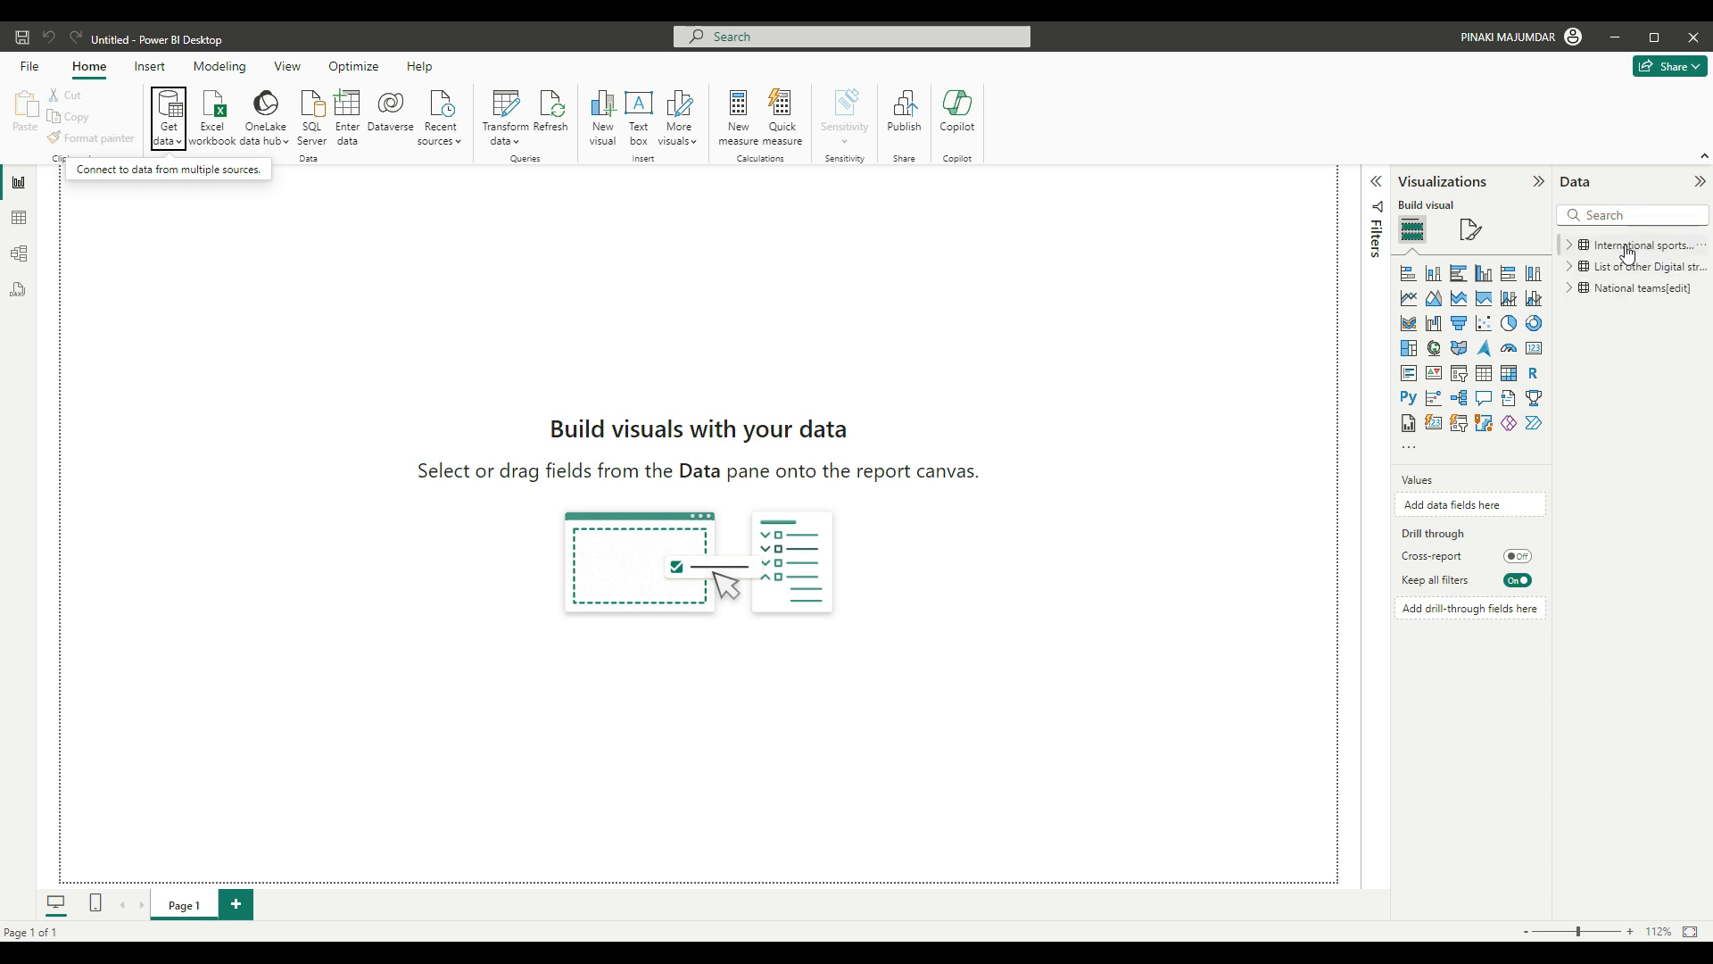
View the international sports events table's data and examine its column headers and first rows.
left_click(18, 218)
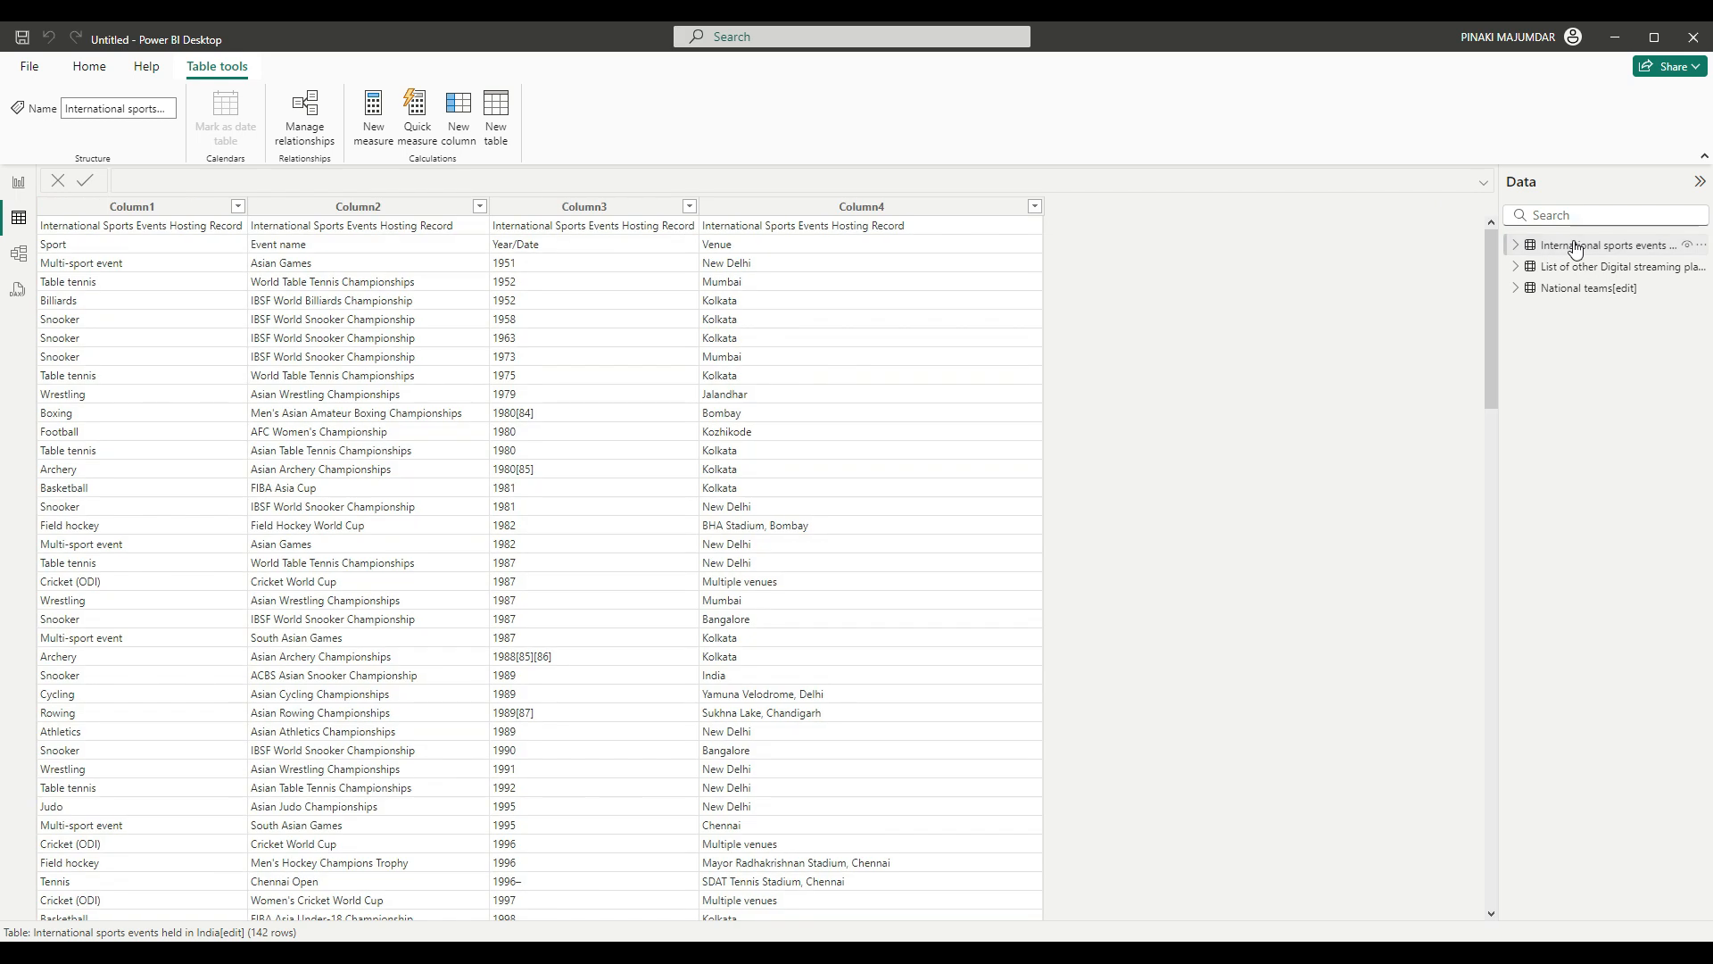
left_click(1573, 241)
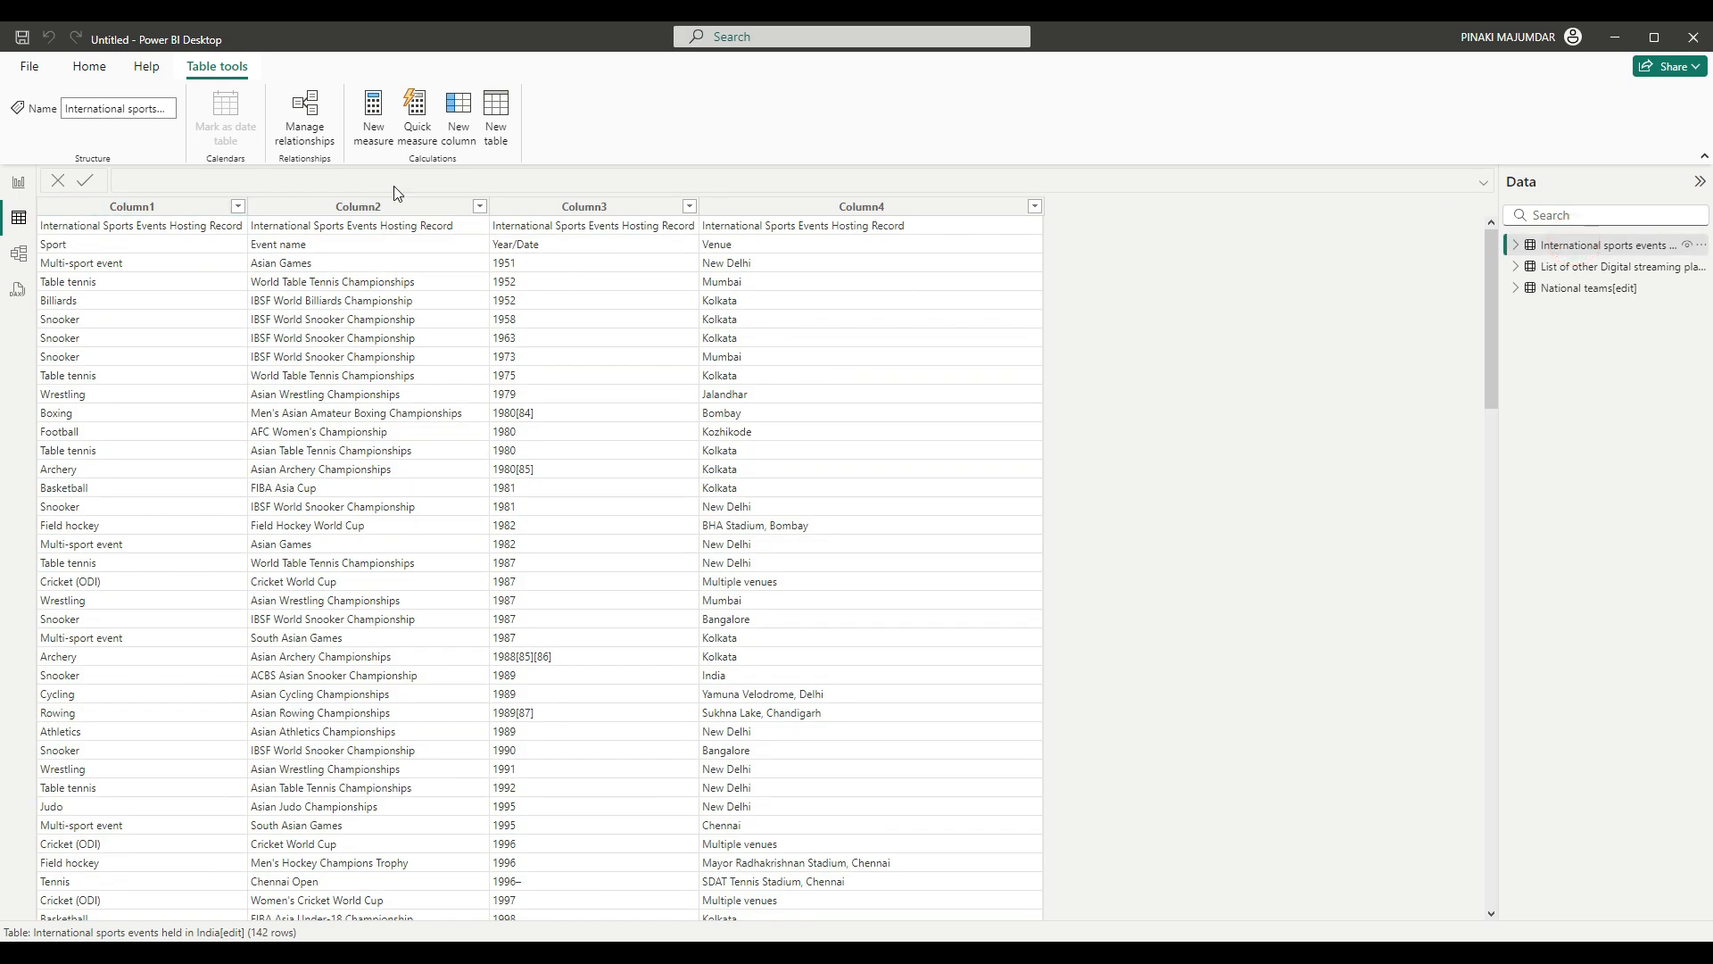
left_click(819, 208)
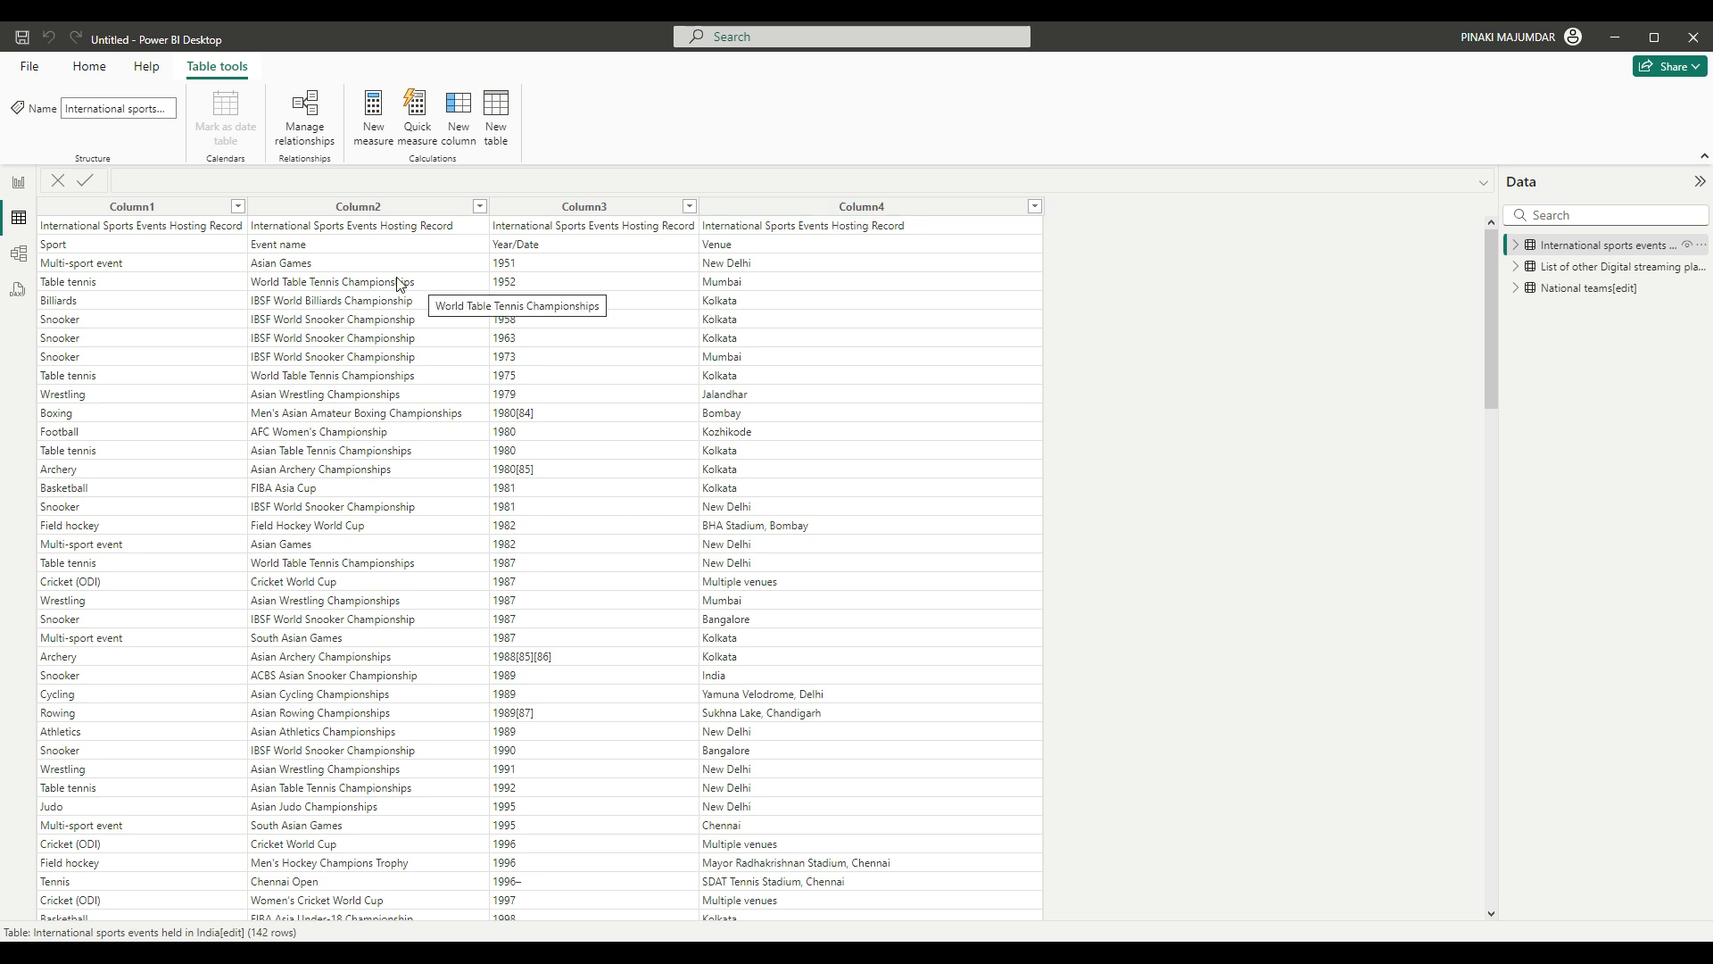
left_click(116, 208)
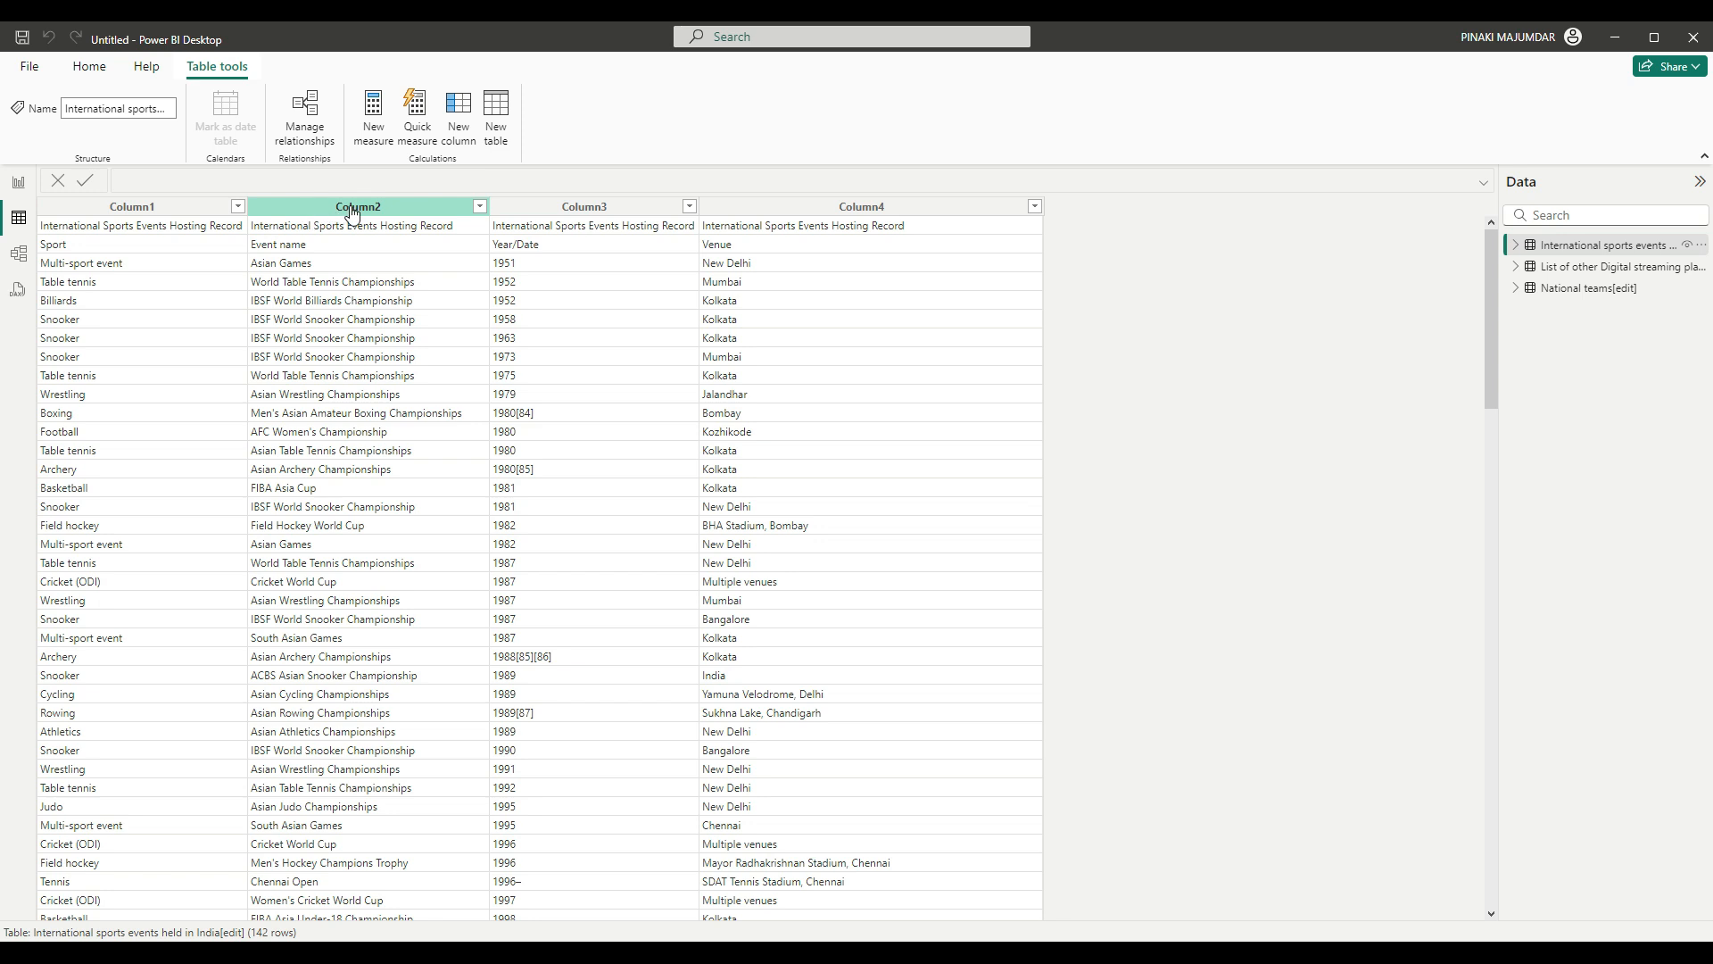
left_click(540, 213)
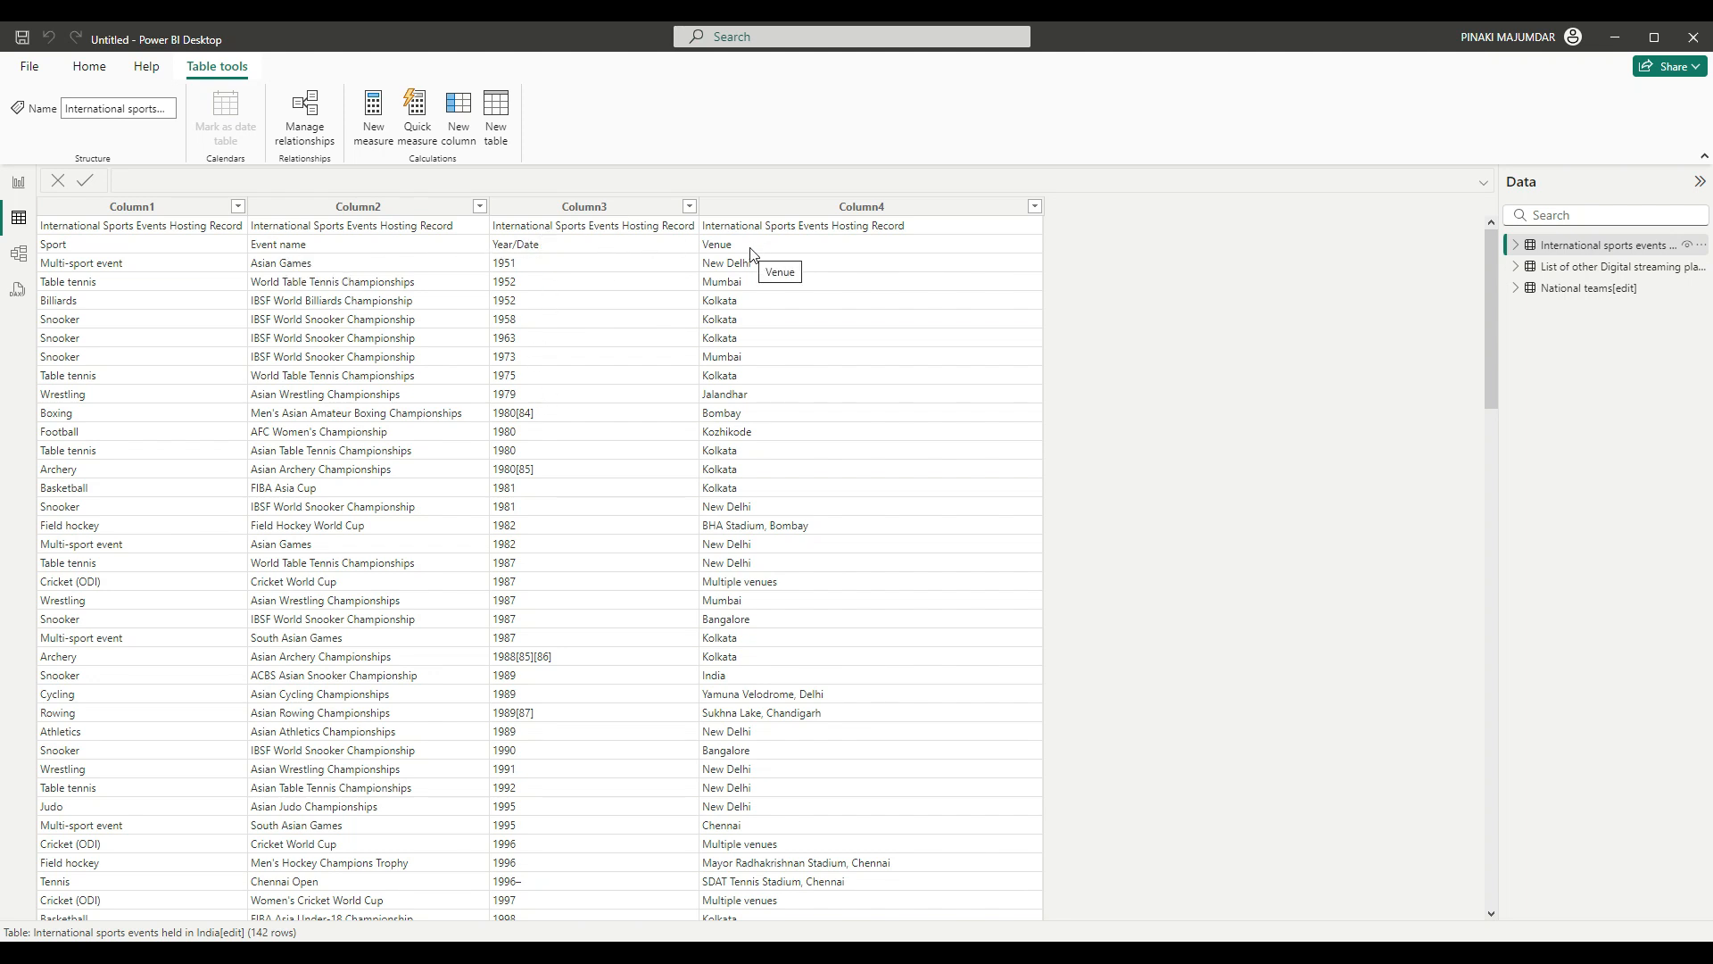
Compare the column headers and first rows of the streaming platforms, international sports events and national teams tables.
left_click(1588, 268)
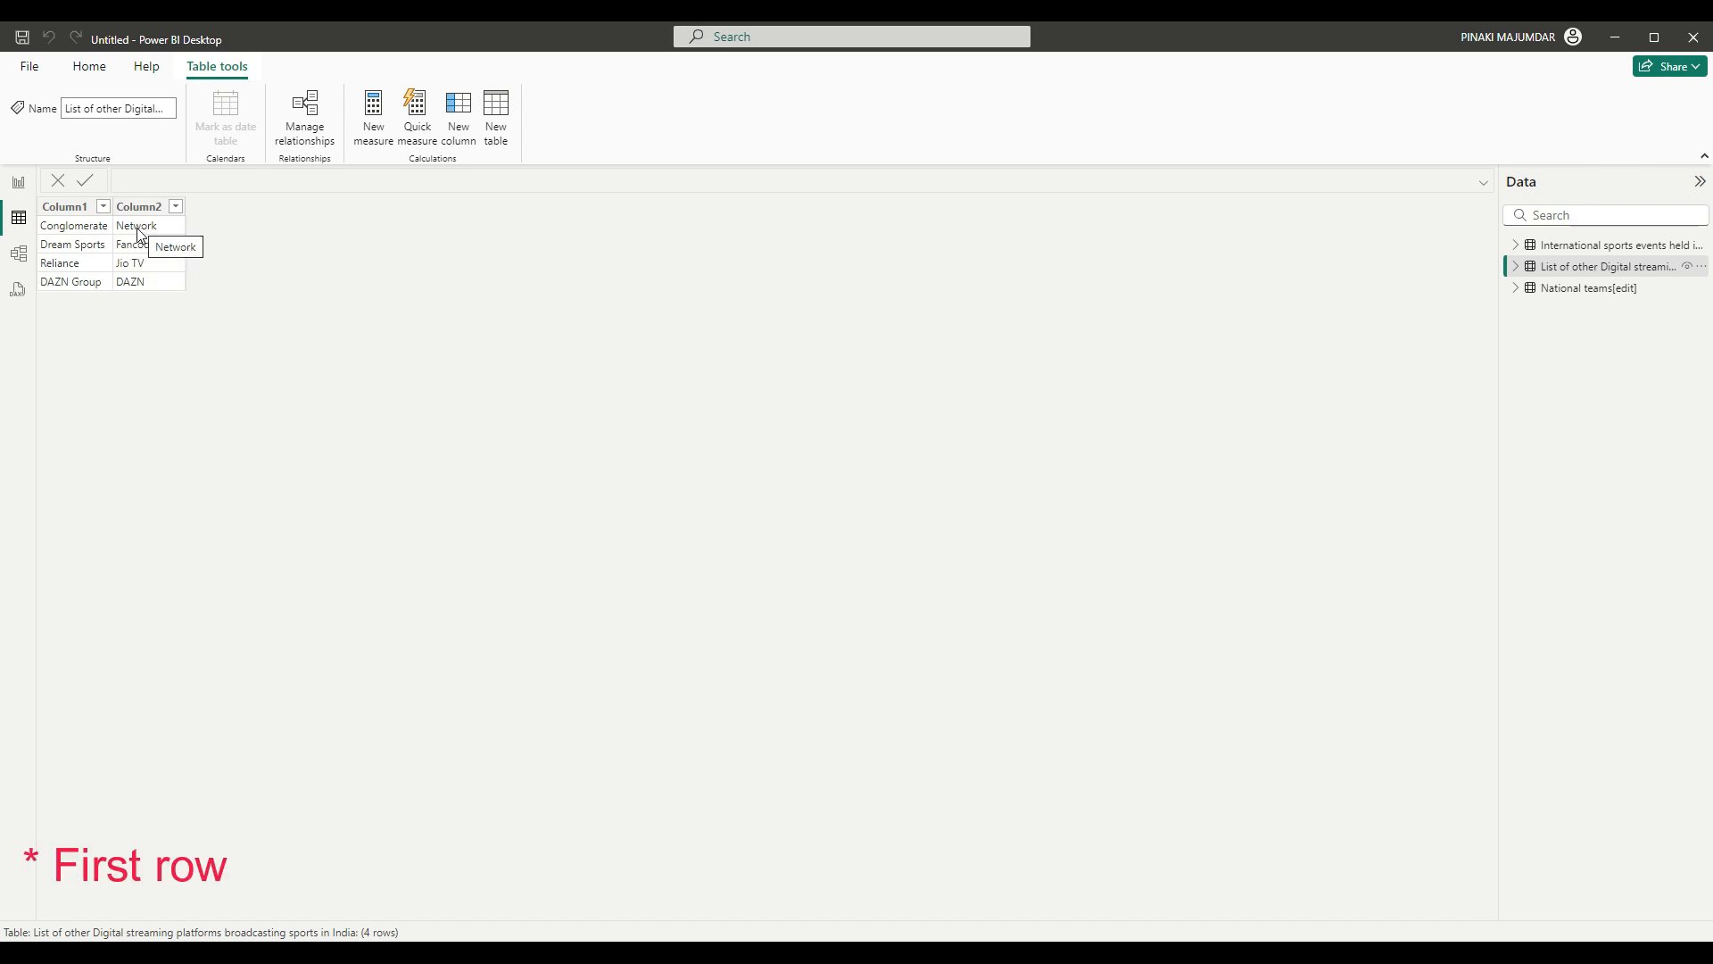
left_click(1613, 244)
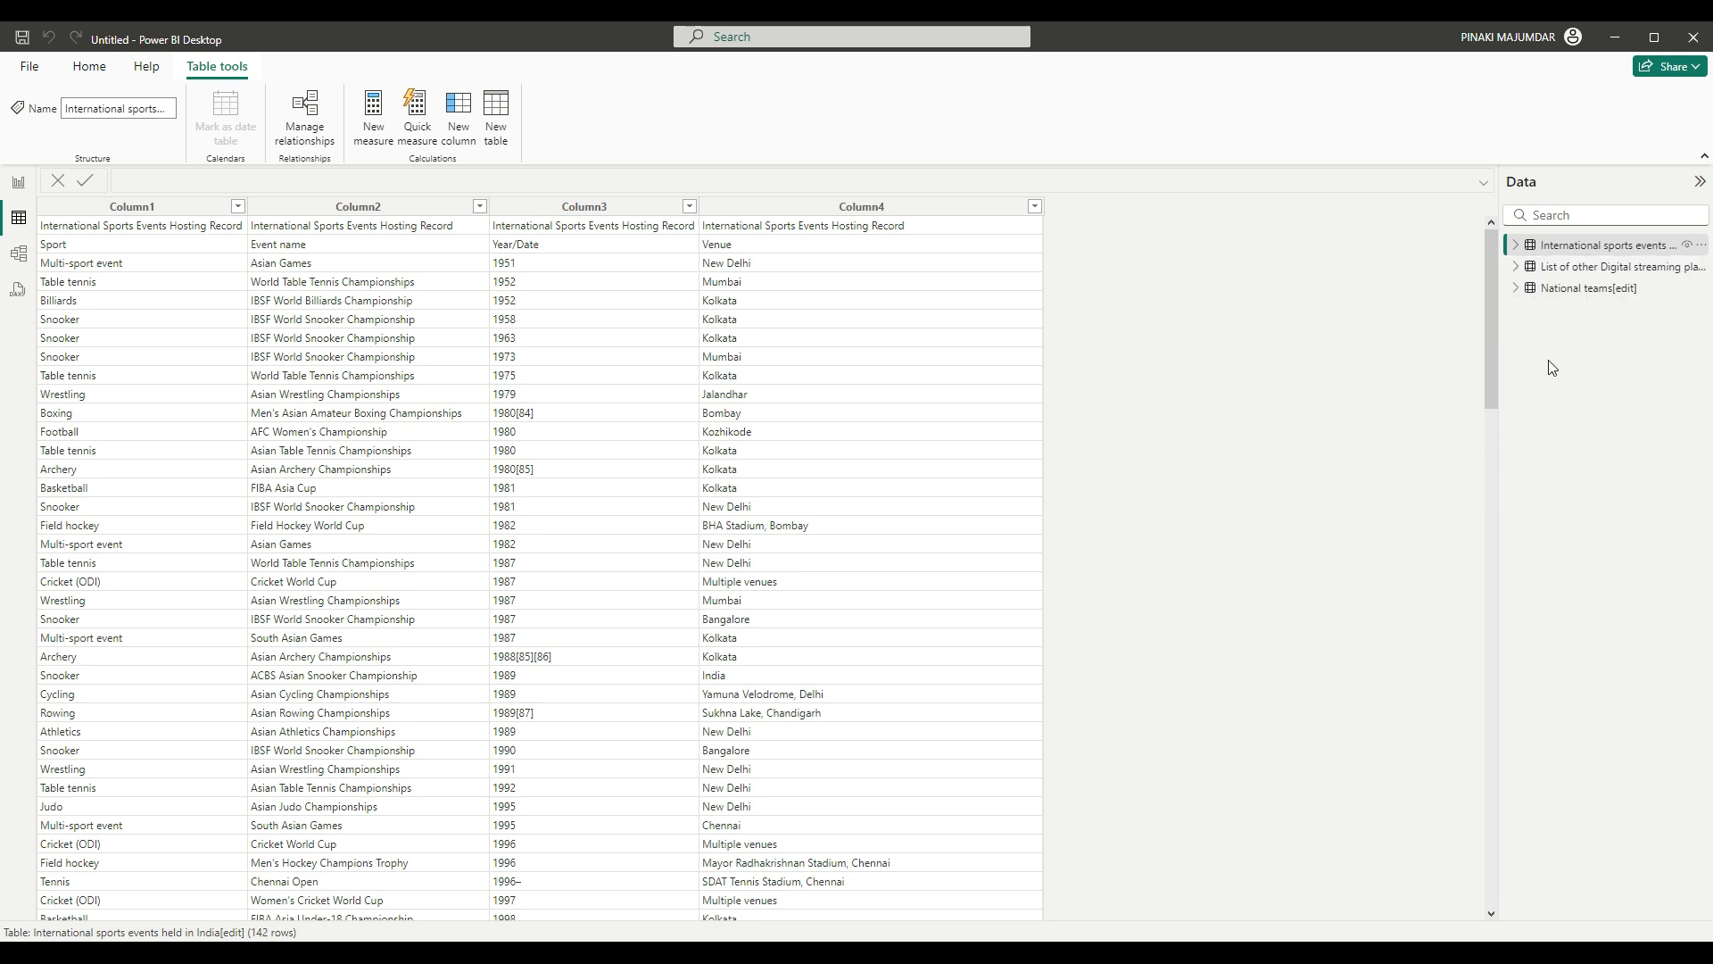
left_click(1586, 290)
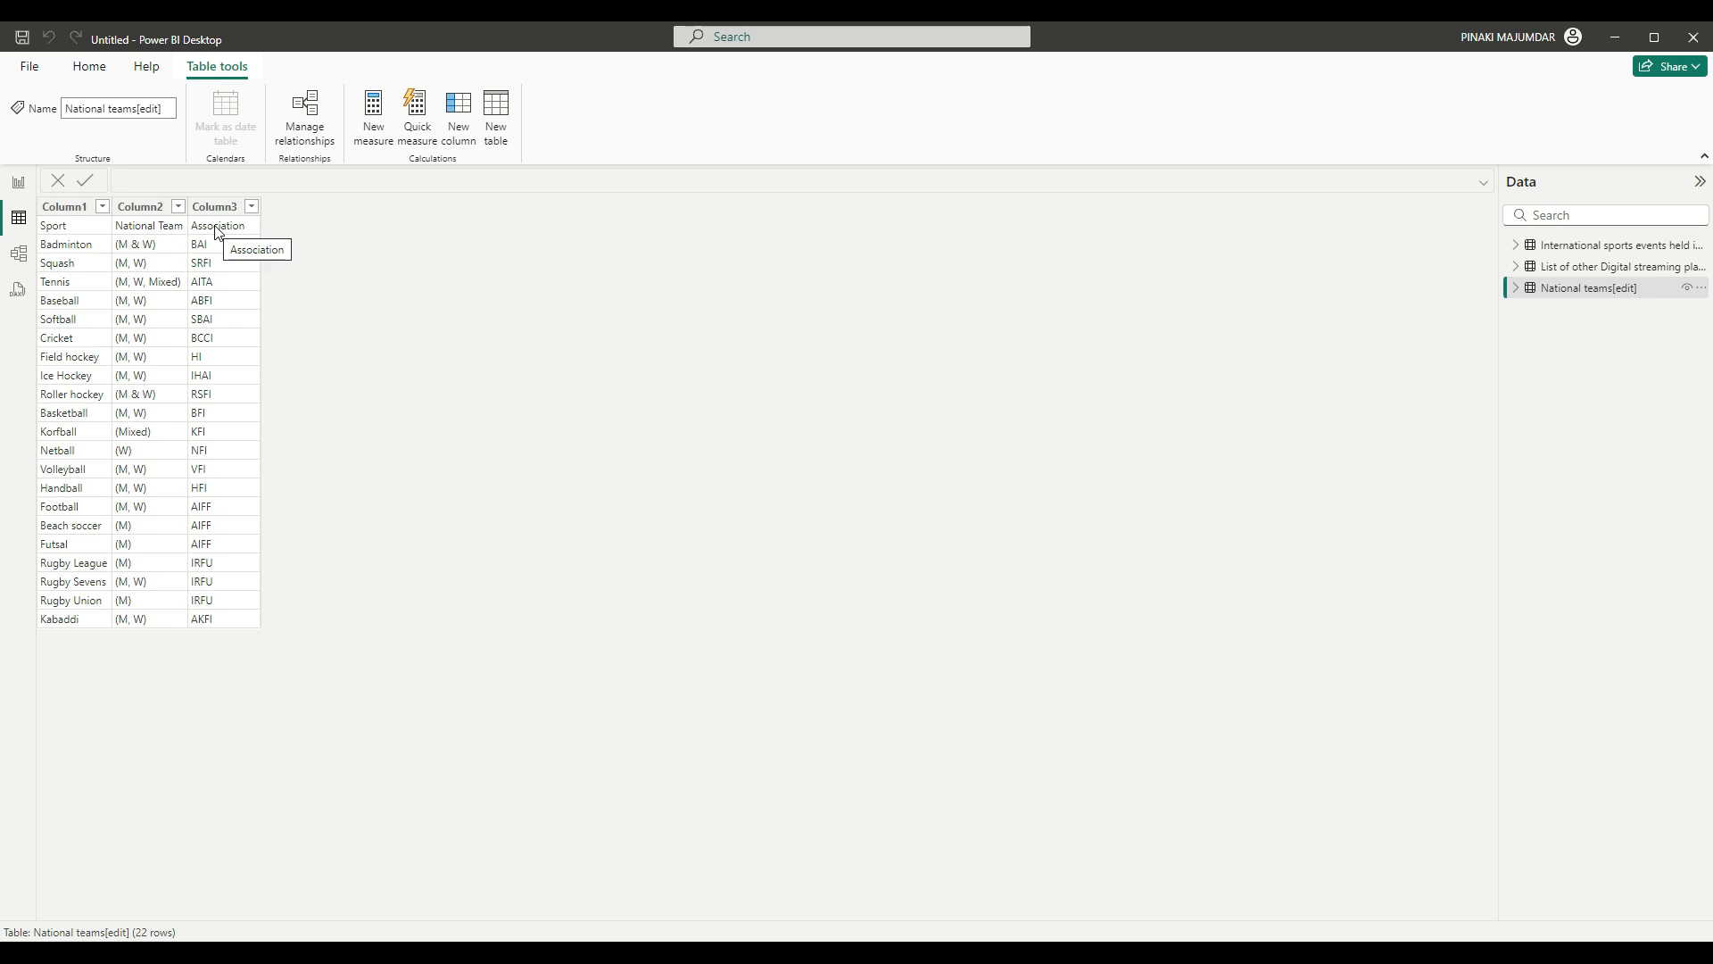
Open the three imported tables for transformation in the Power Query Editor.
left_click(90, 72)
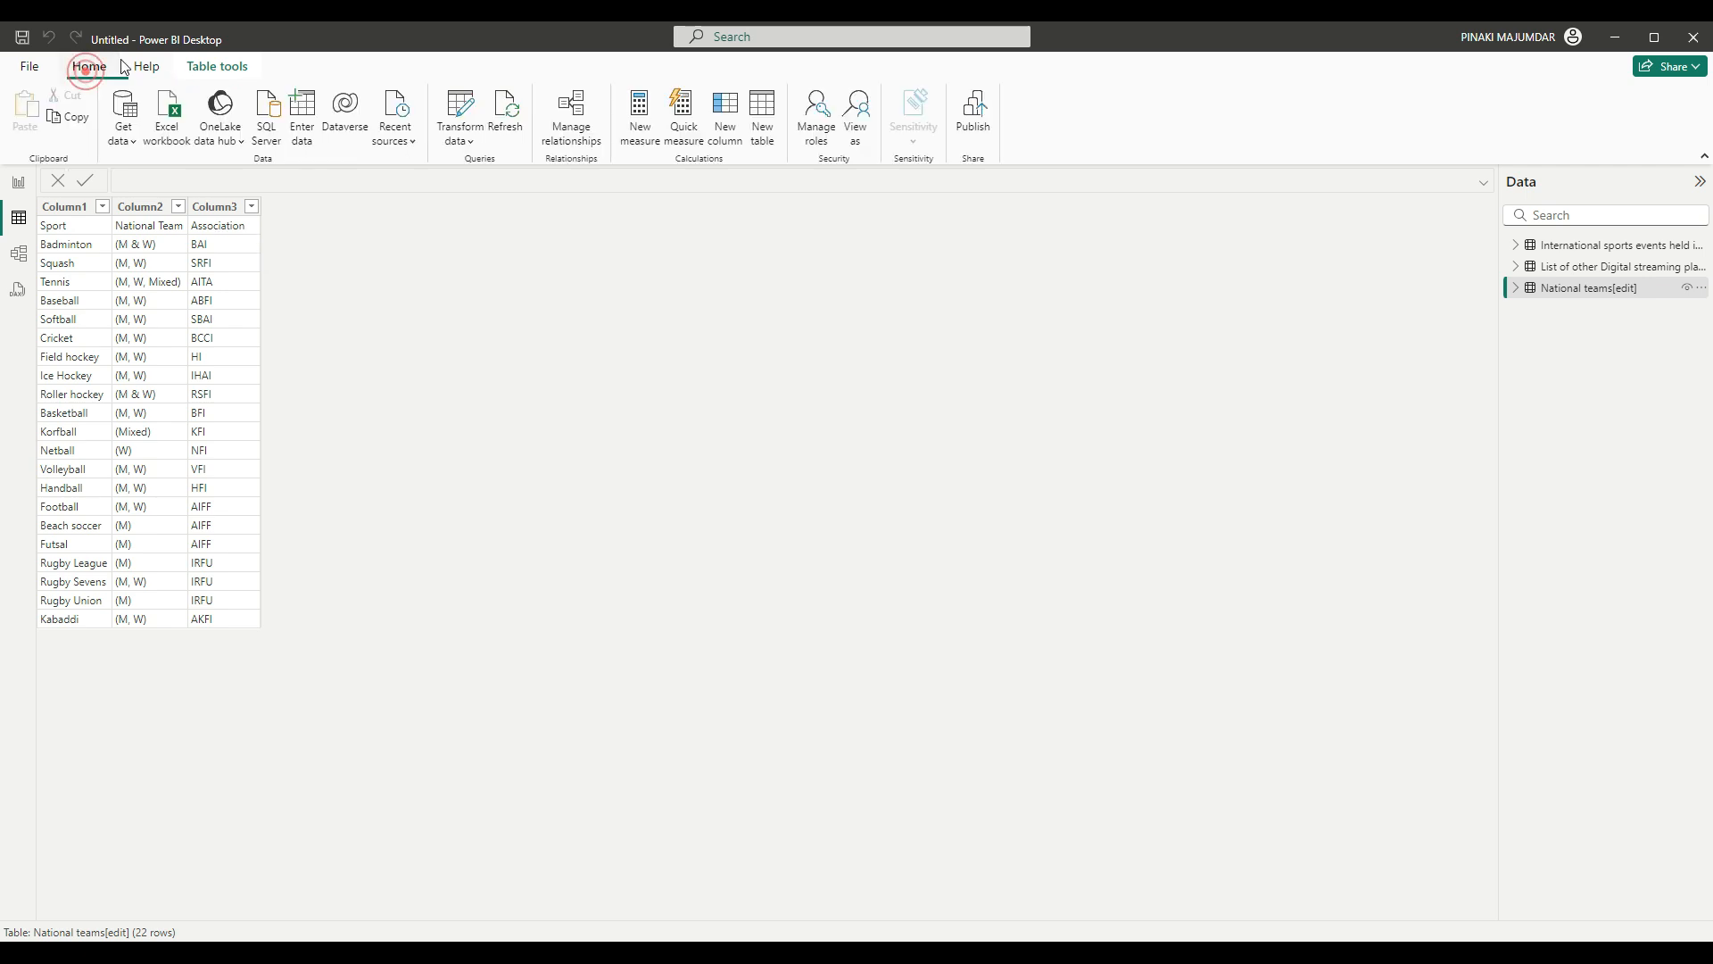
left_click(464, 140)
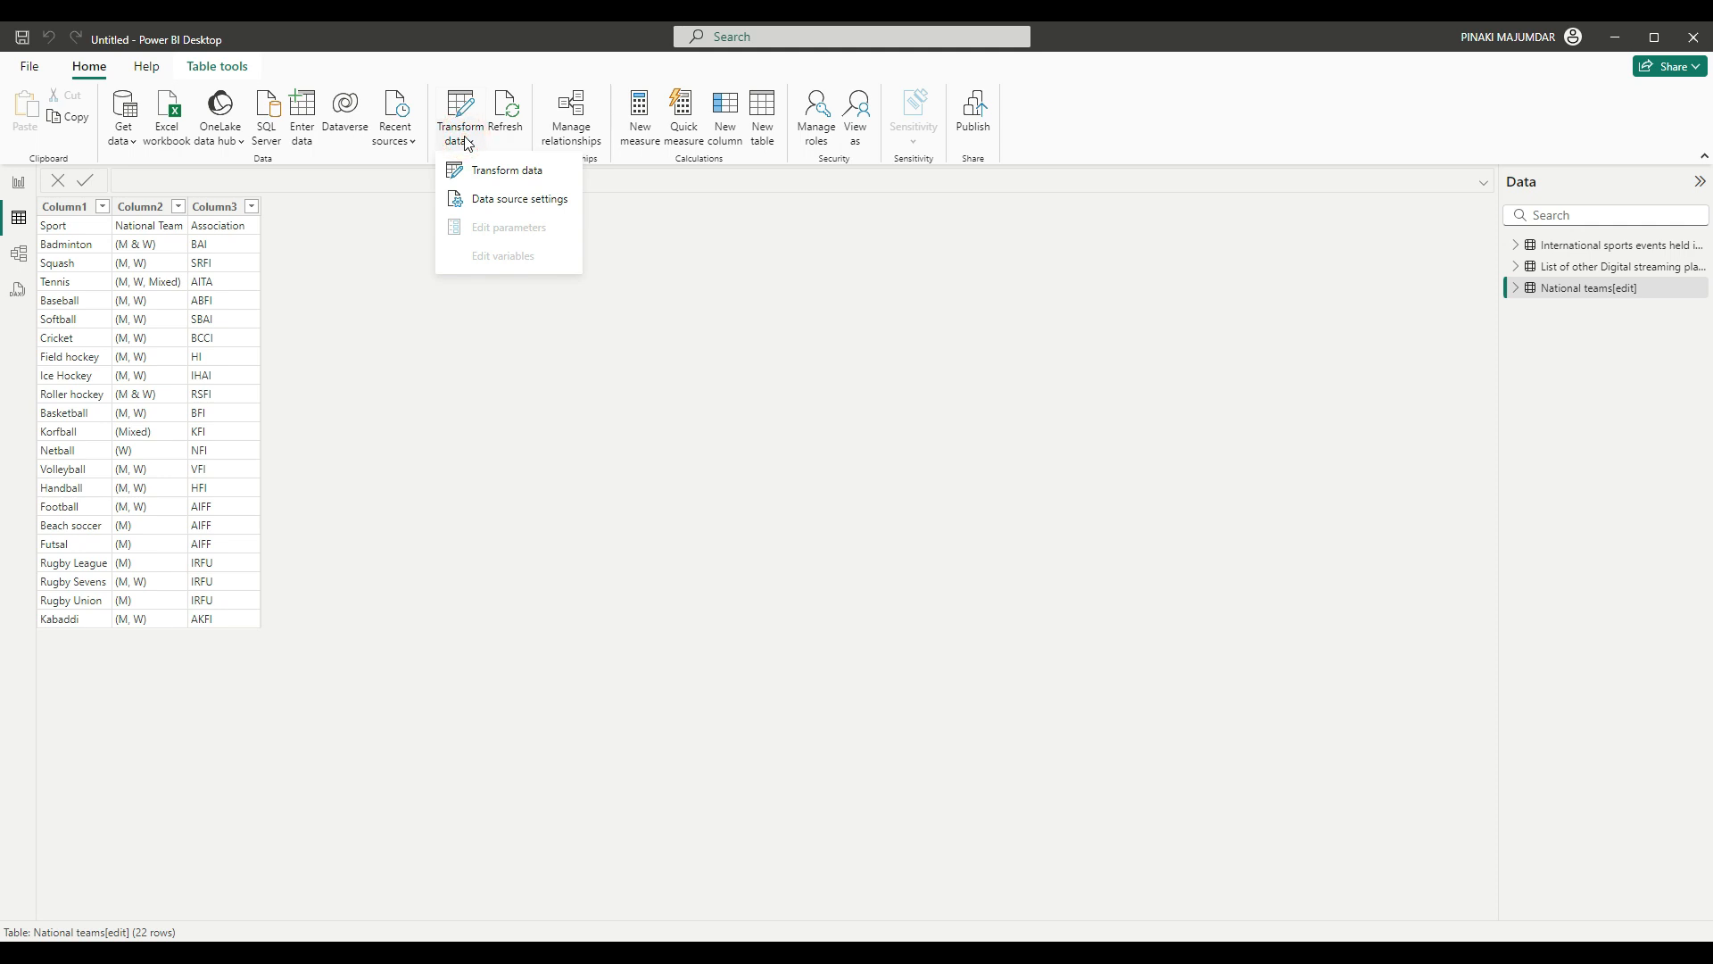
left_click(507, 176)
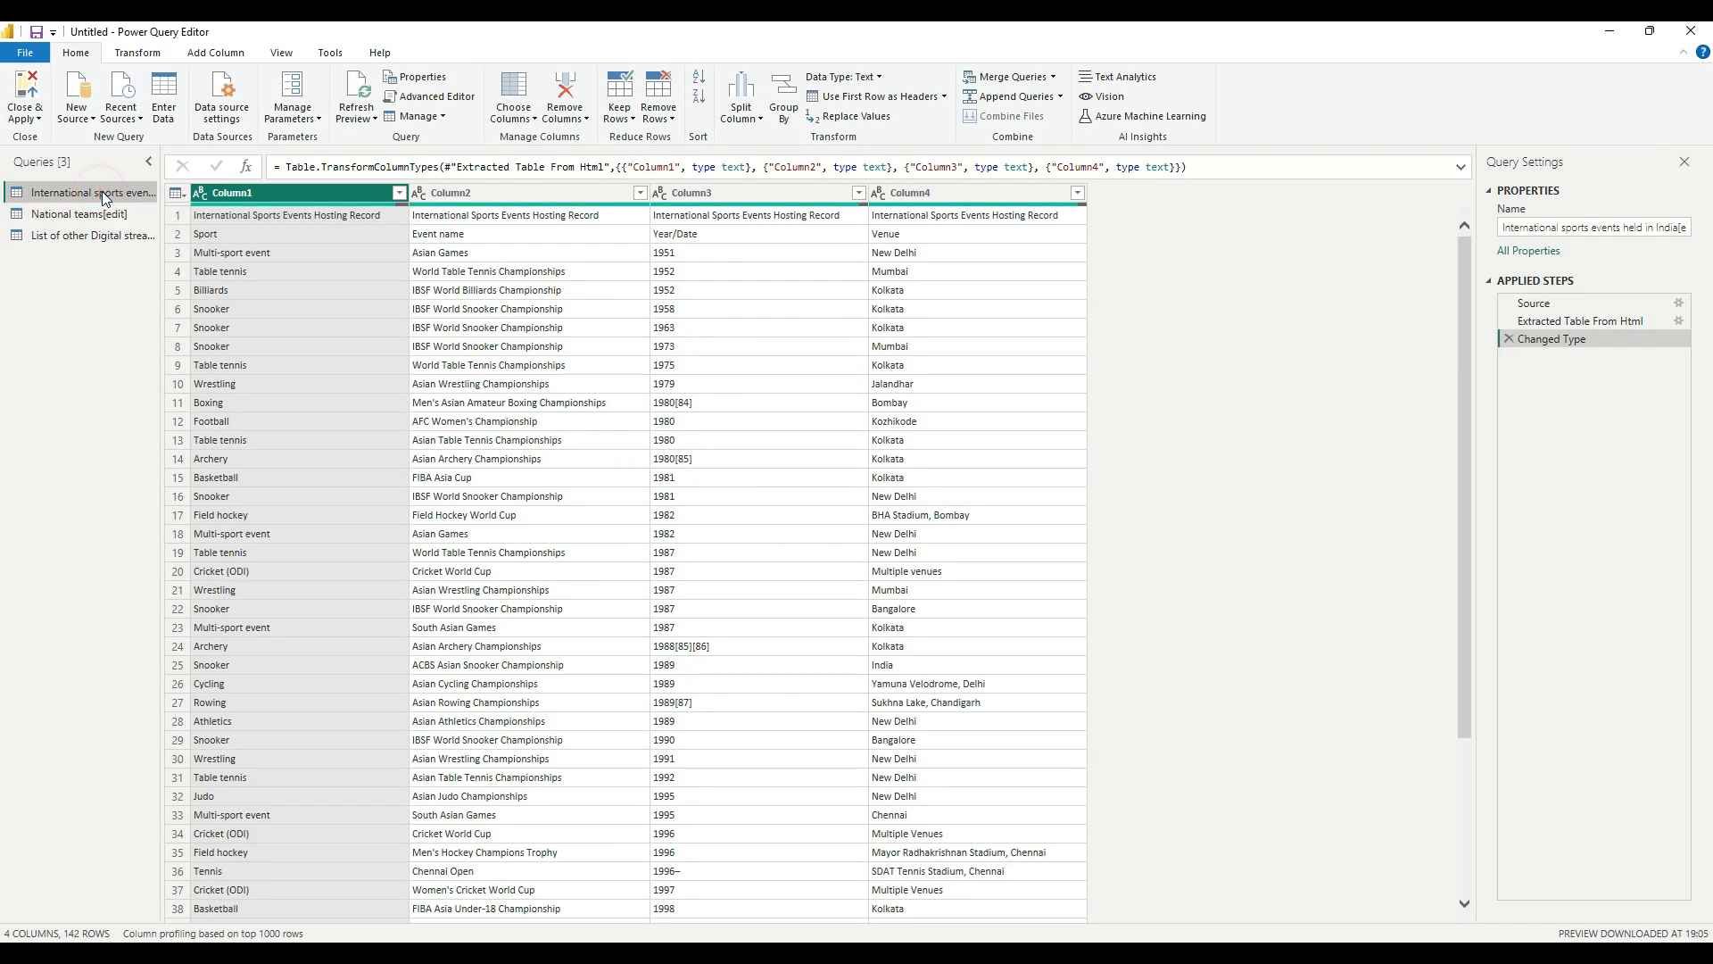
Remove the top 1 row, the repeated hosting record title, from the international sports events query.
left_click(182, 218)
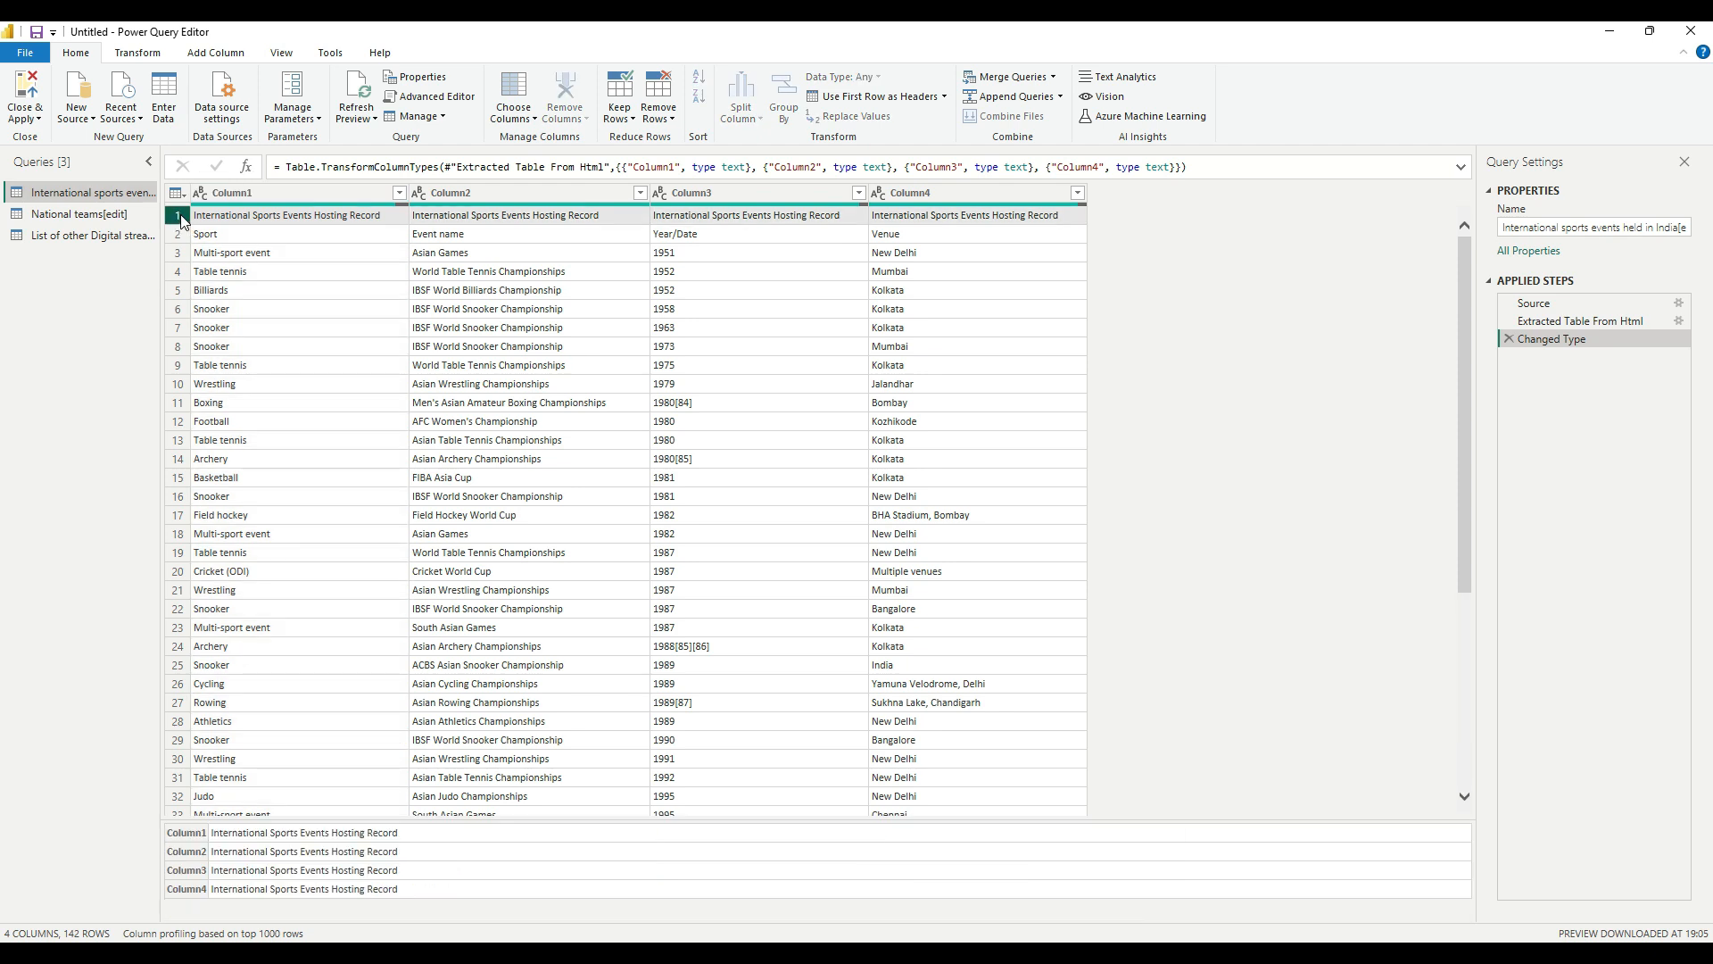
left_click(668, 120)
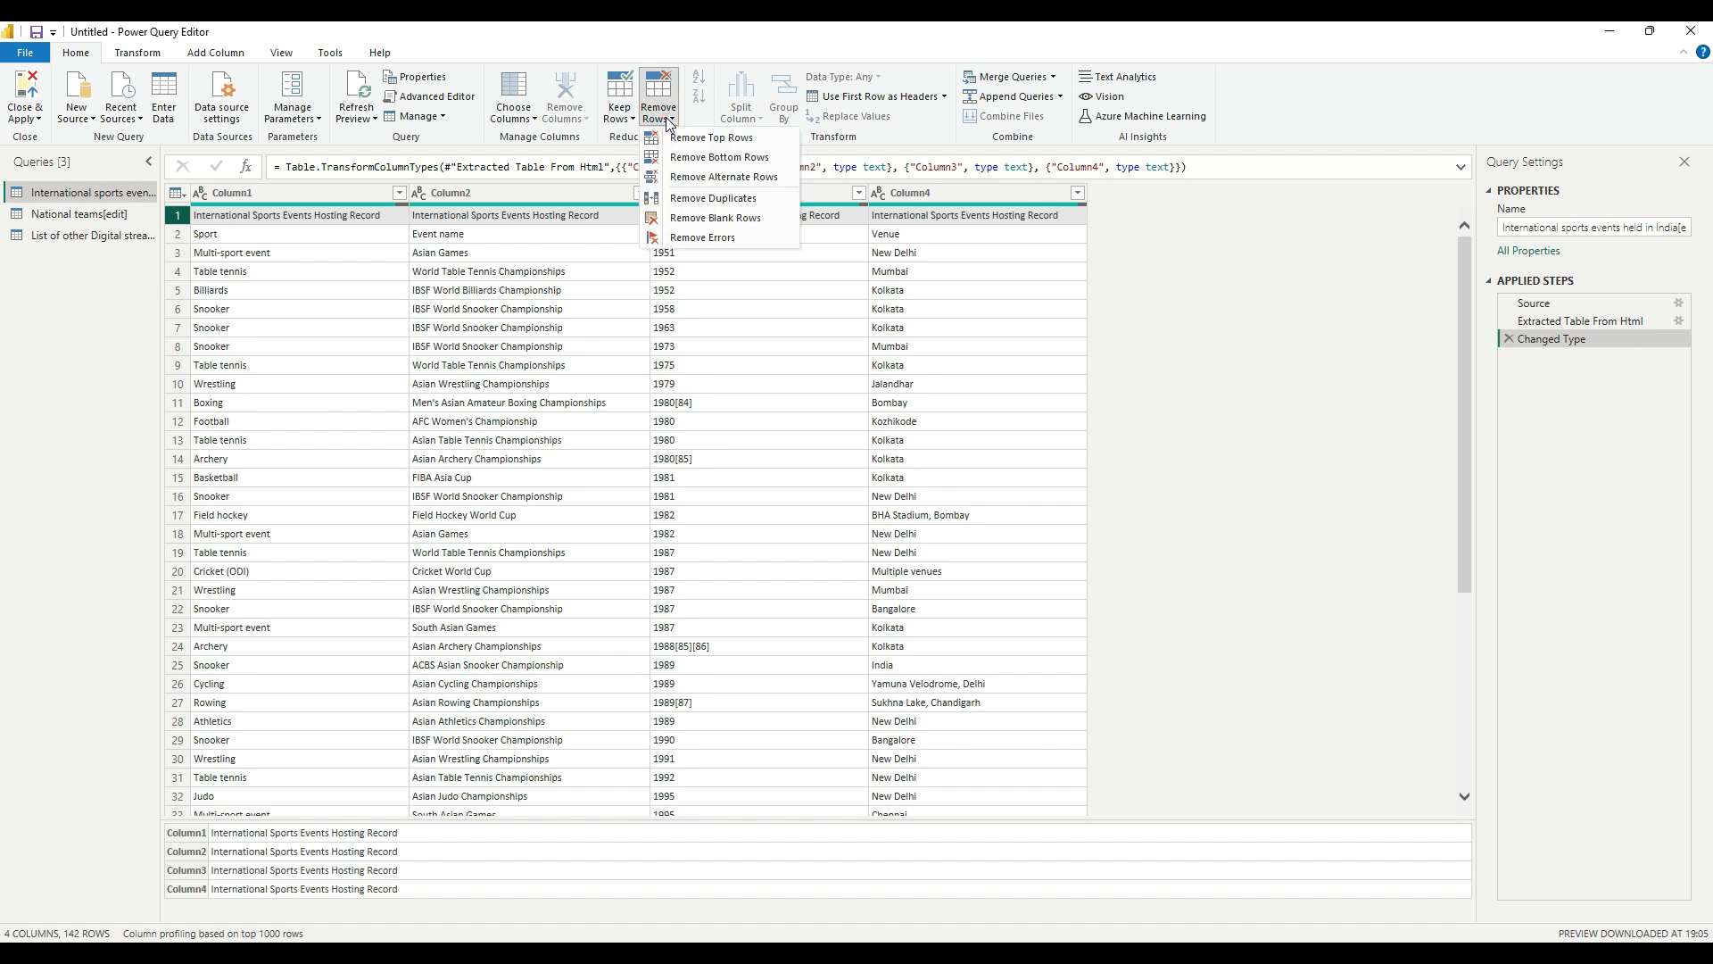
left_click(709, 138)
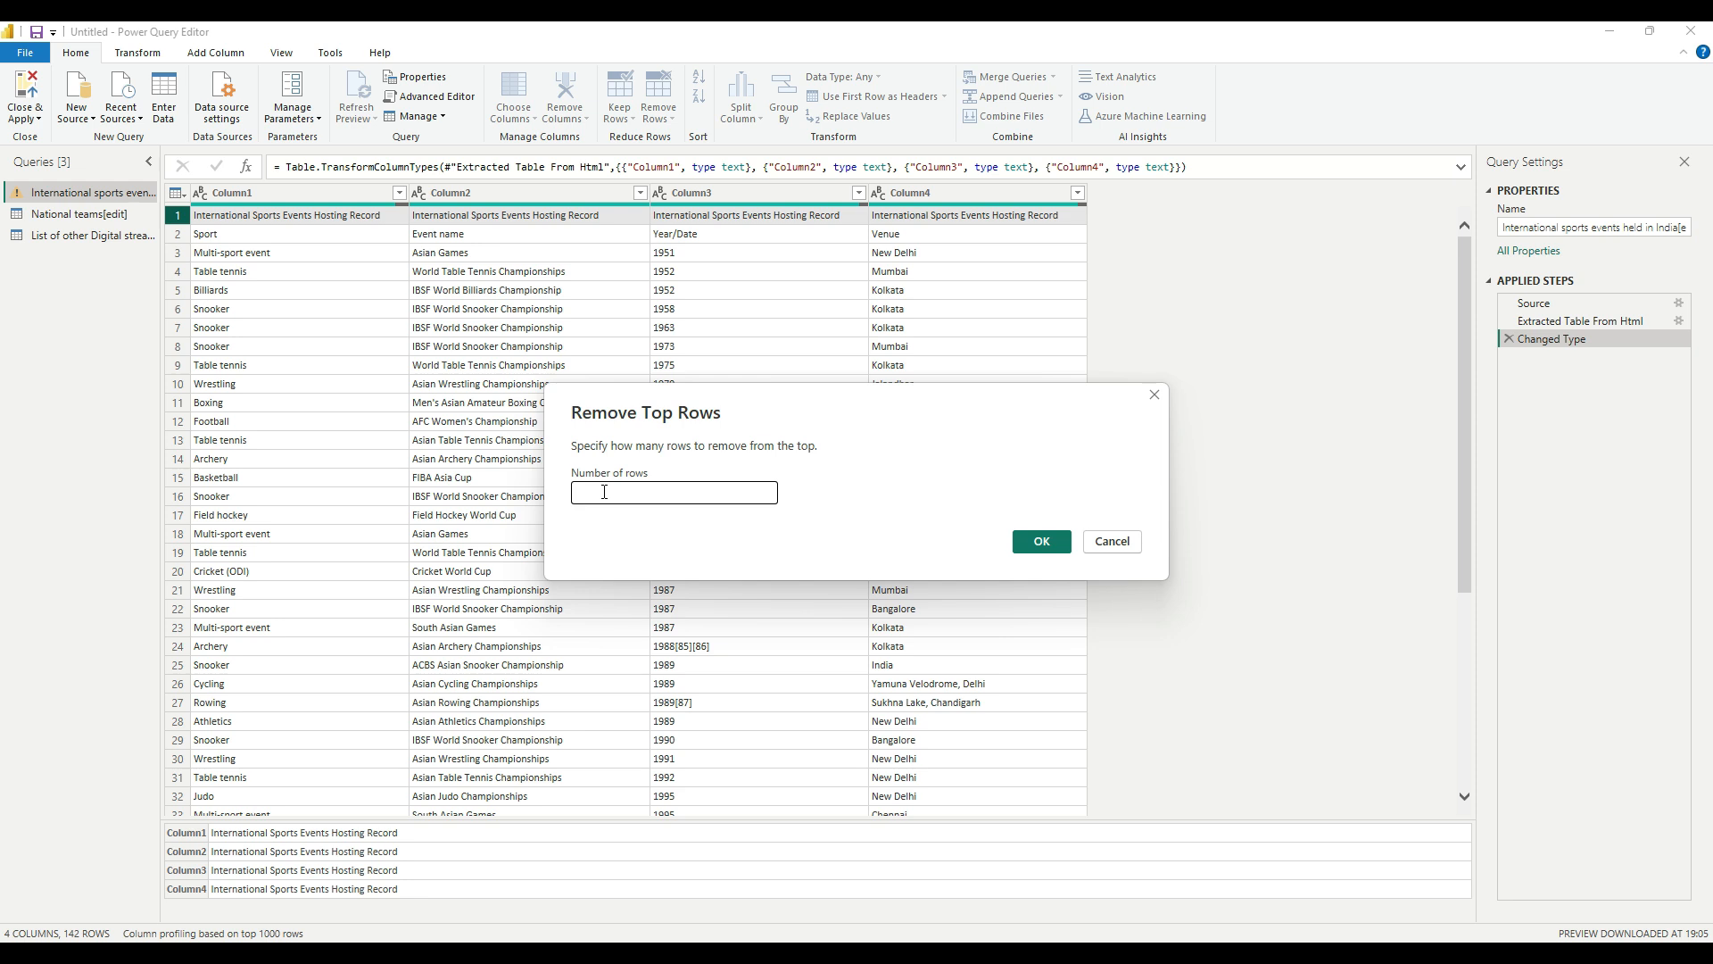
left_click(602, 498)
type("1")
left_click(1041, 542)
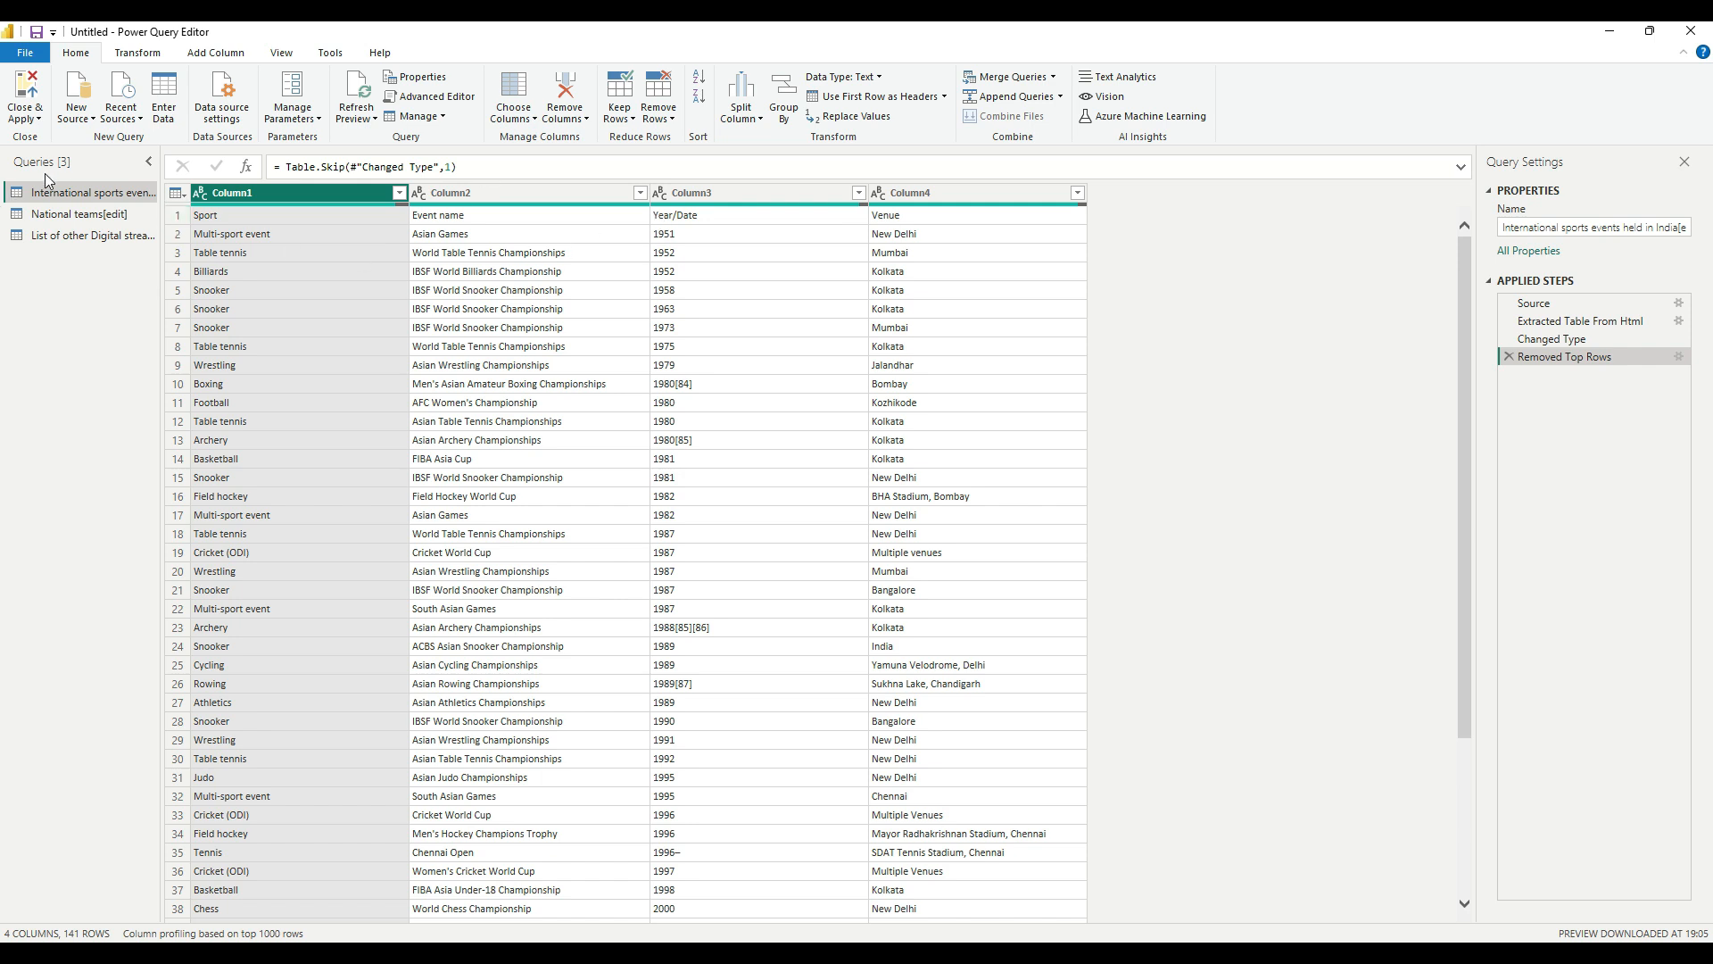
Promote the first row to column headers in the international sports events, national teams and digital streaming platforms queries.
left_click(126, 52)
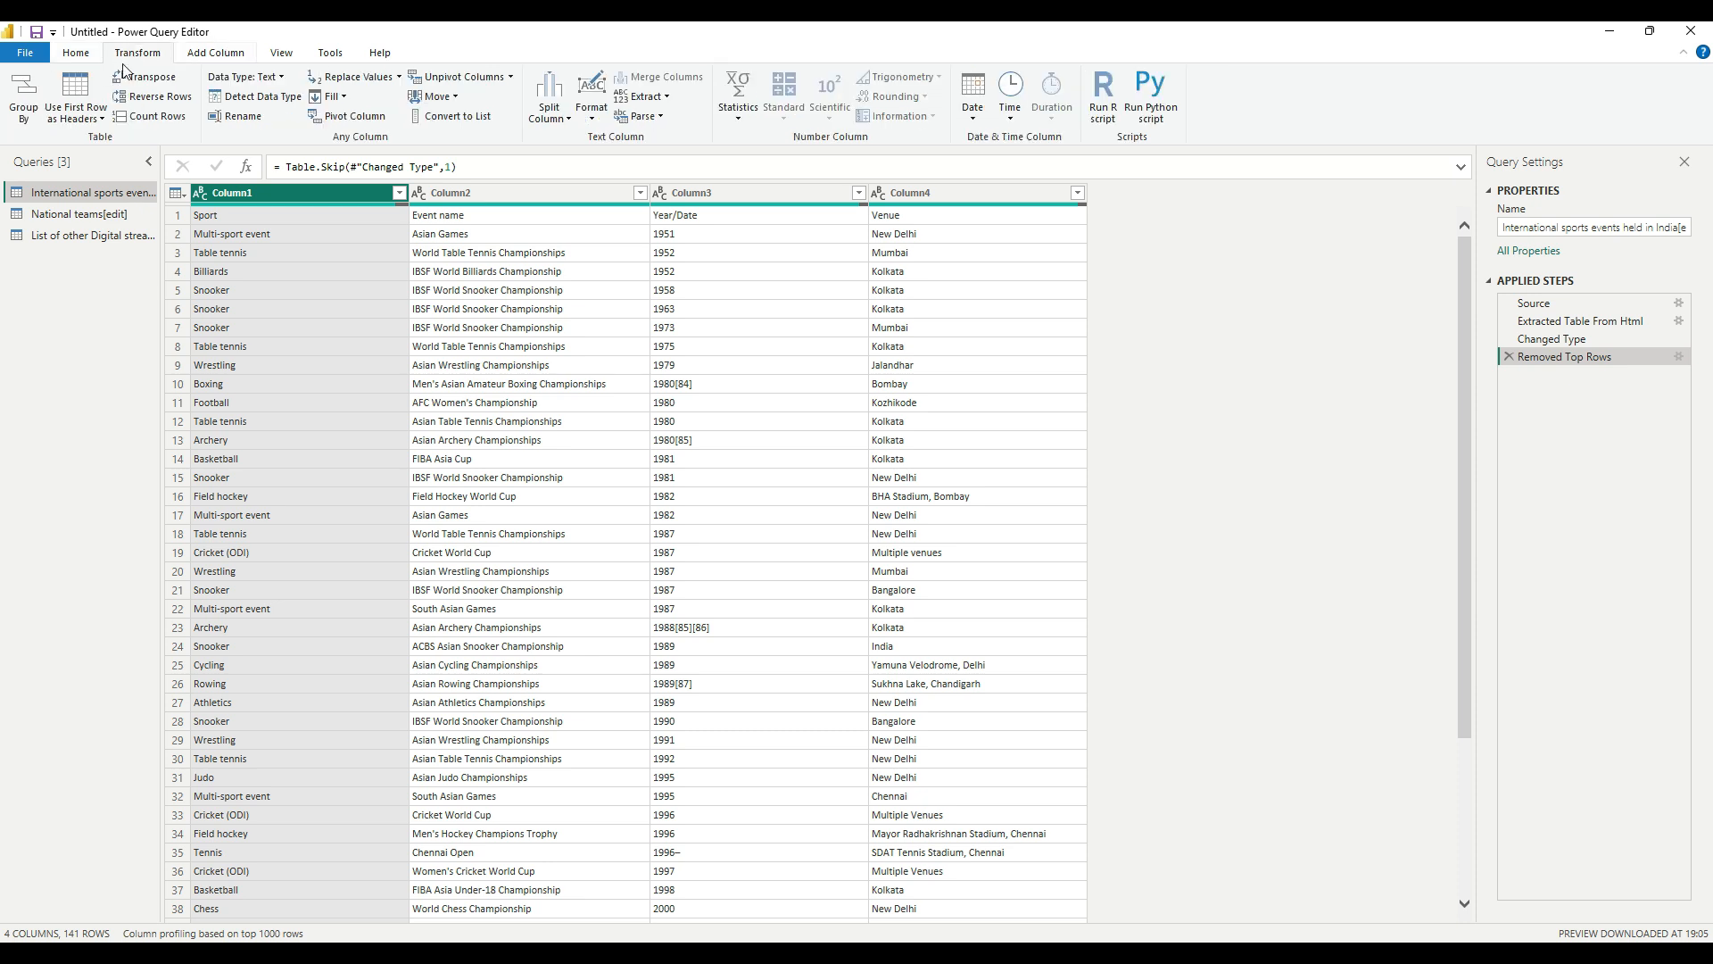
left_click(81, 98)
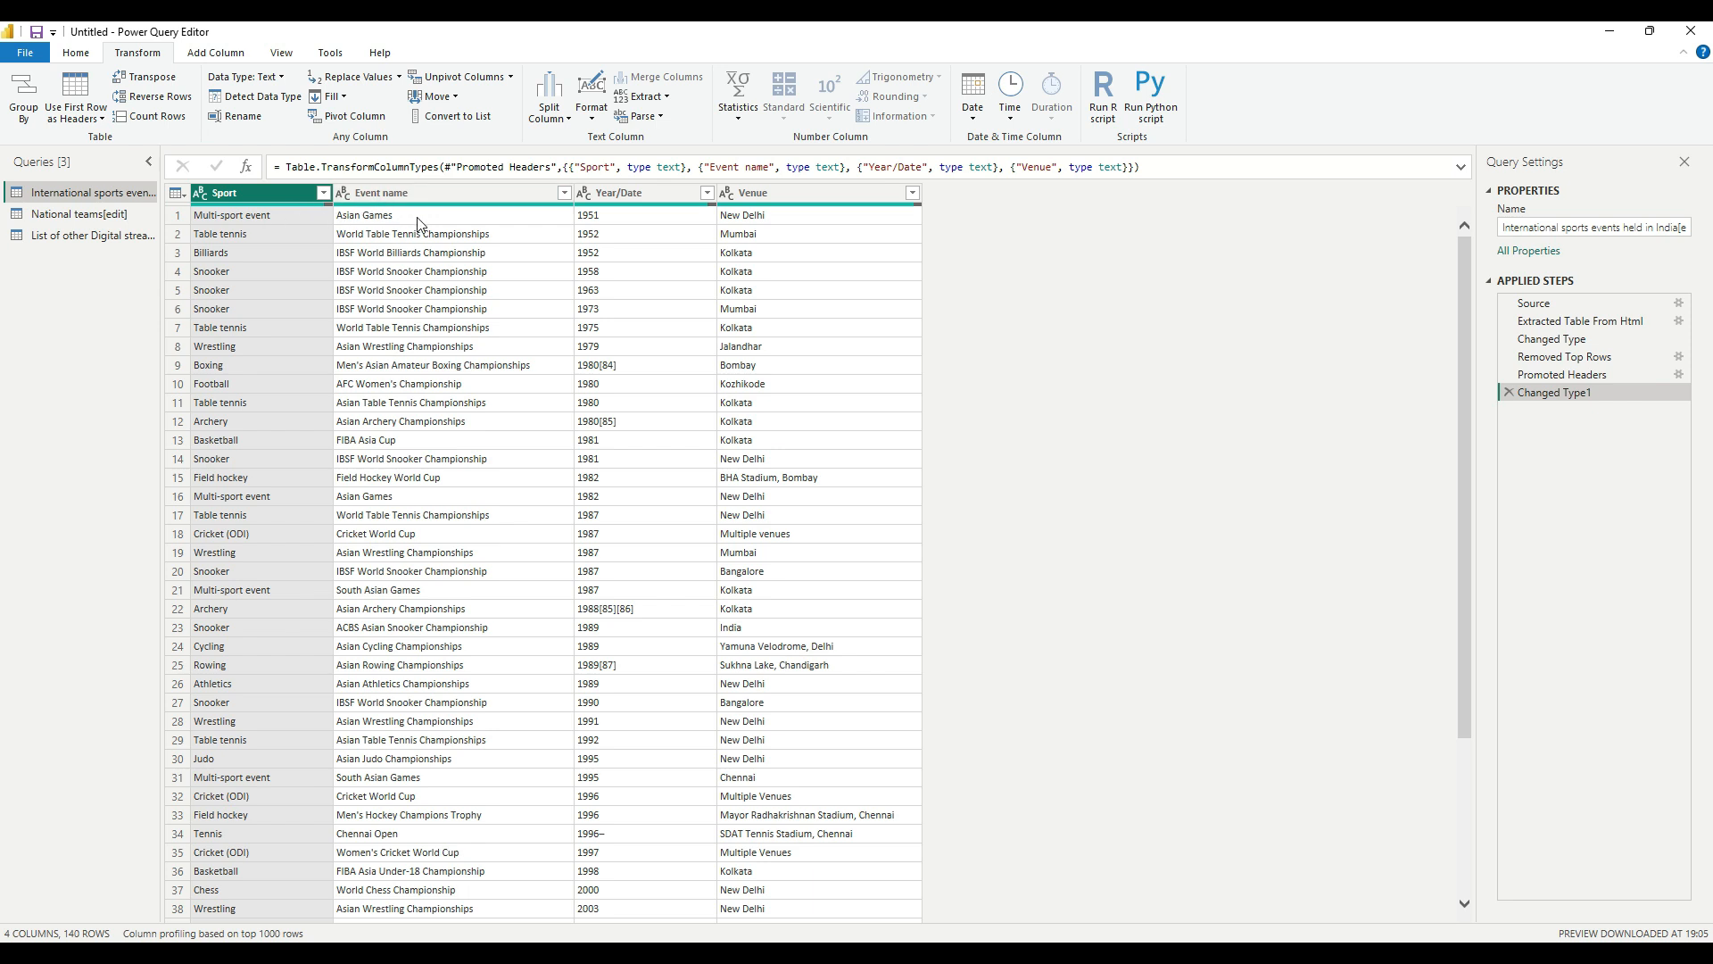
left_click(67, 215)
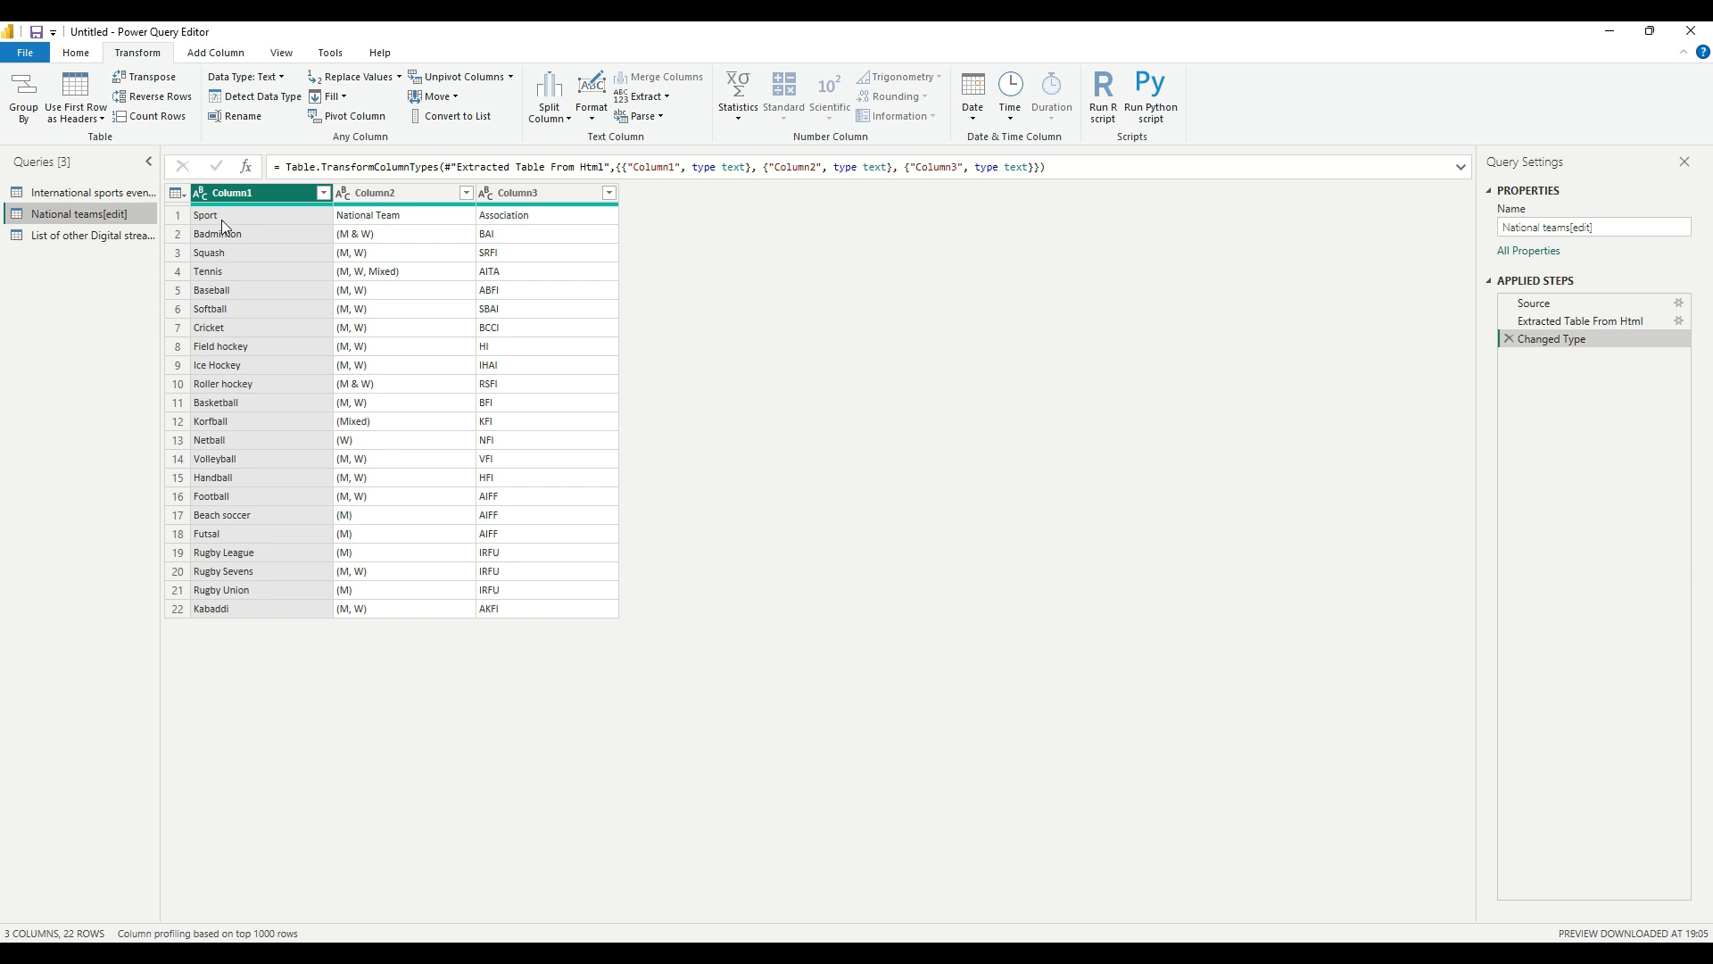
left_click(87, 83)
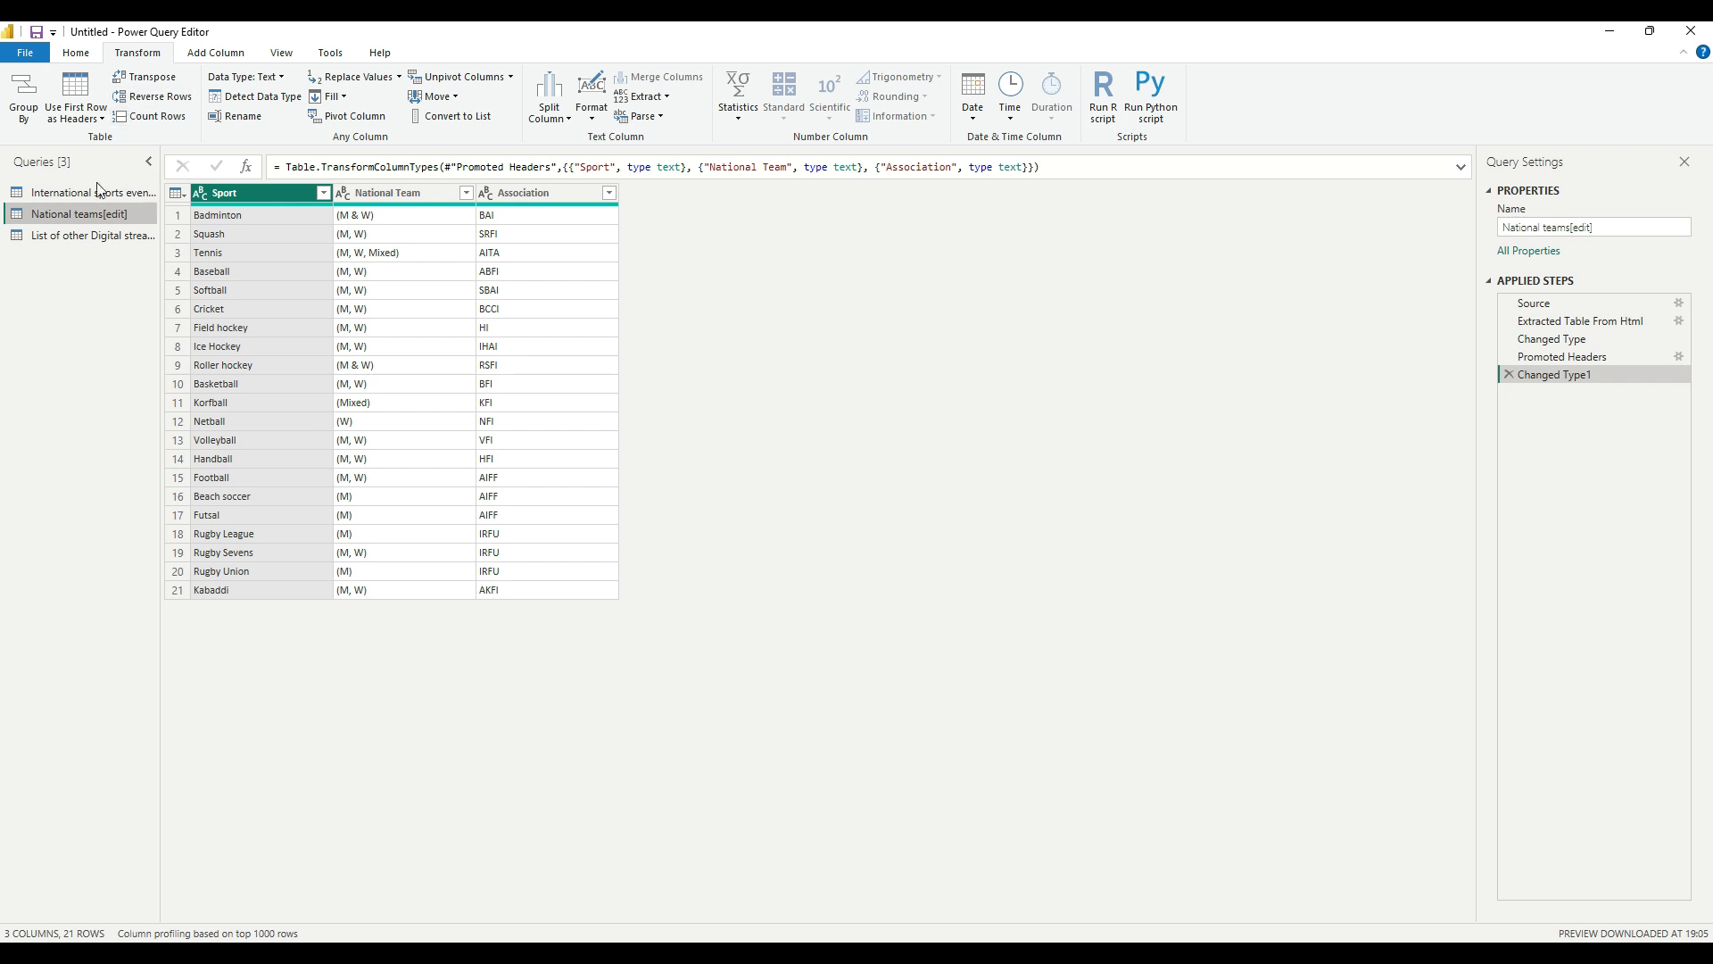
left_click(95, 239)
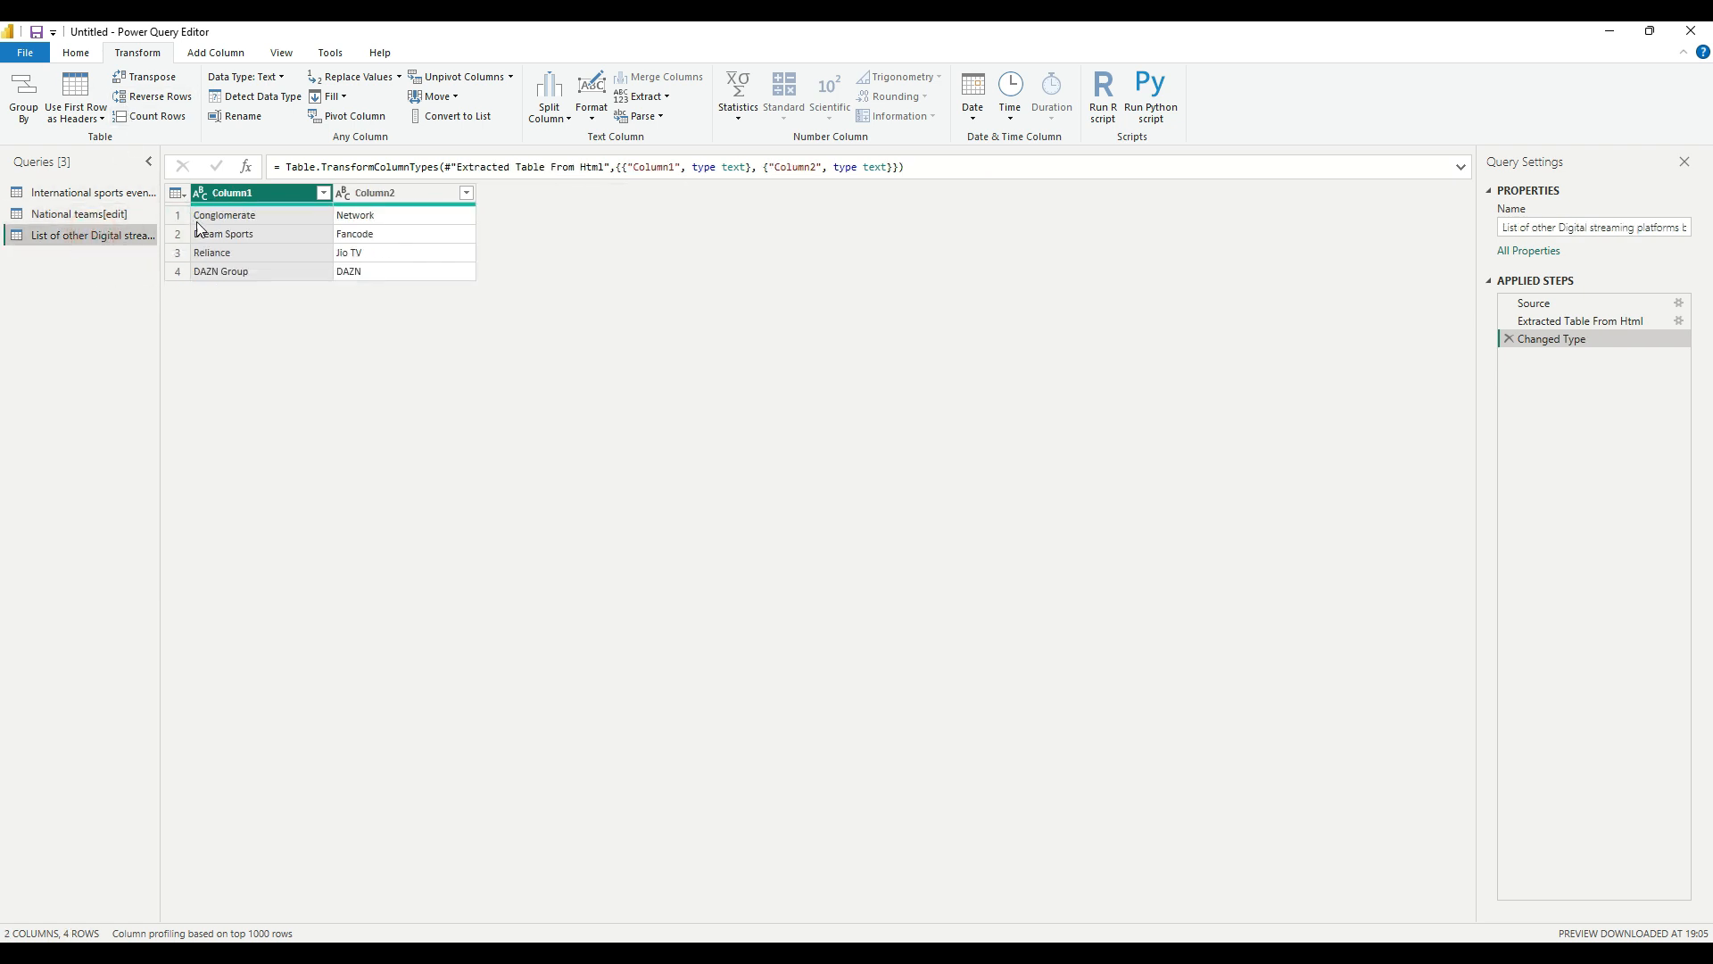
left_click(76, 80)
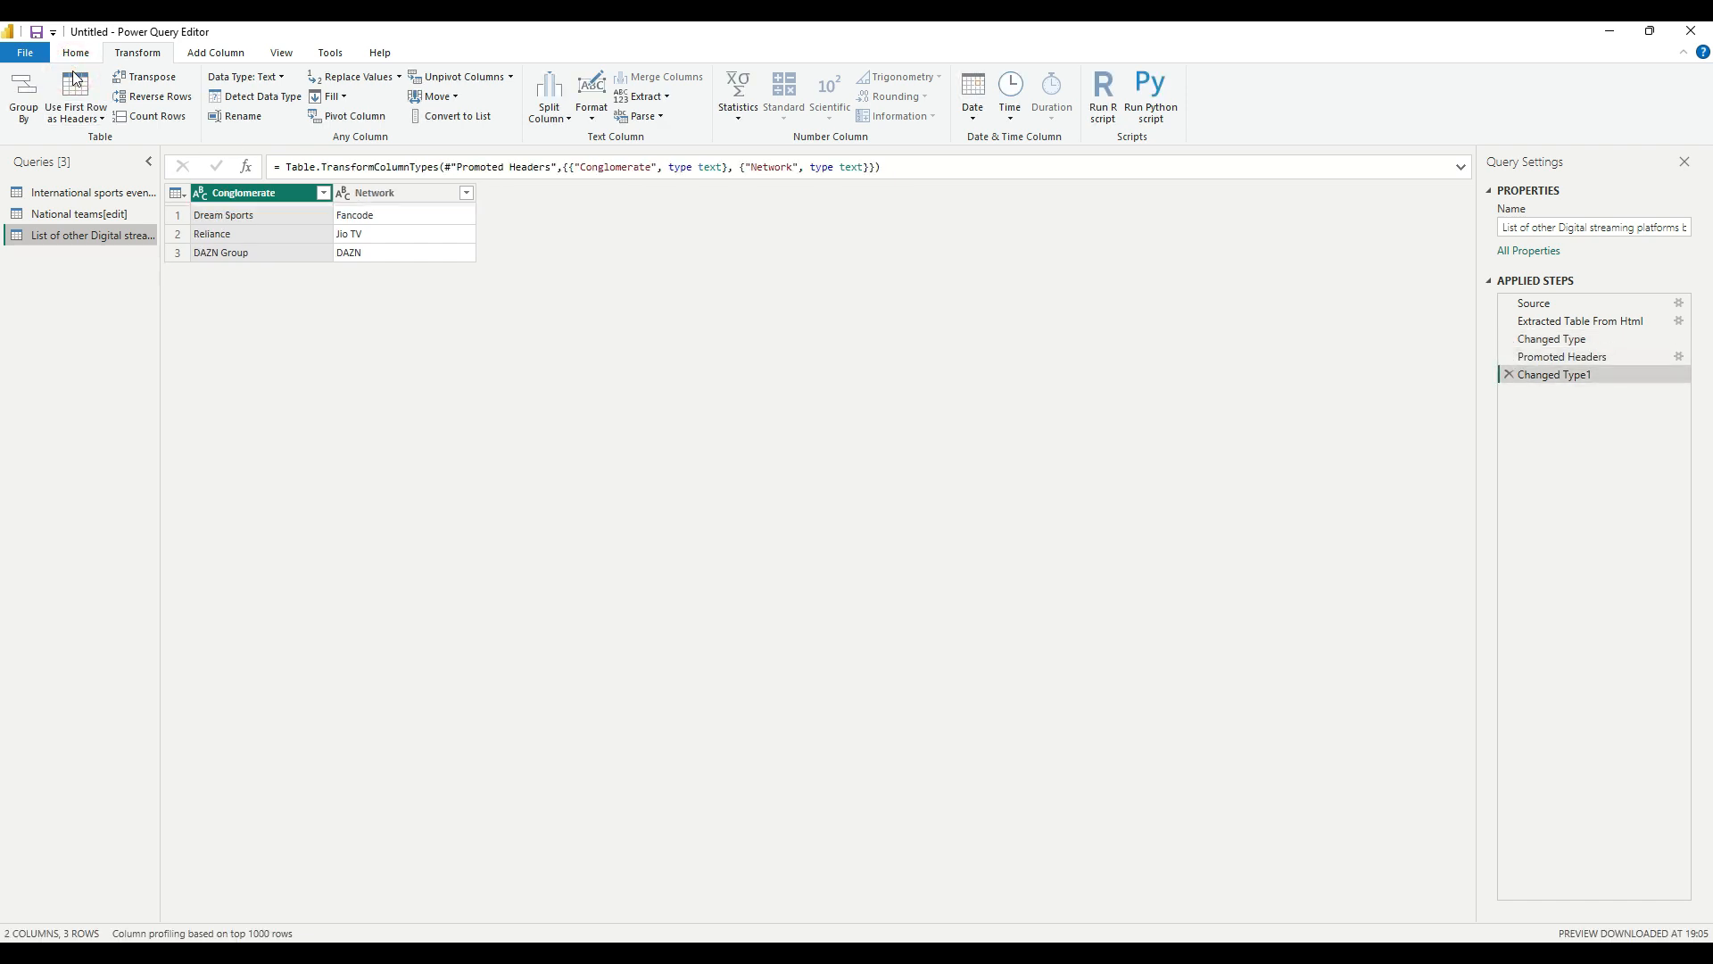
Close the query editor applying the changes, and check the new headers in the streaming platforms and international sports events tables.
left_click(81, 56)
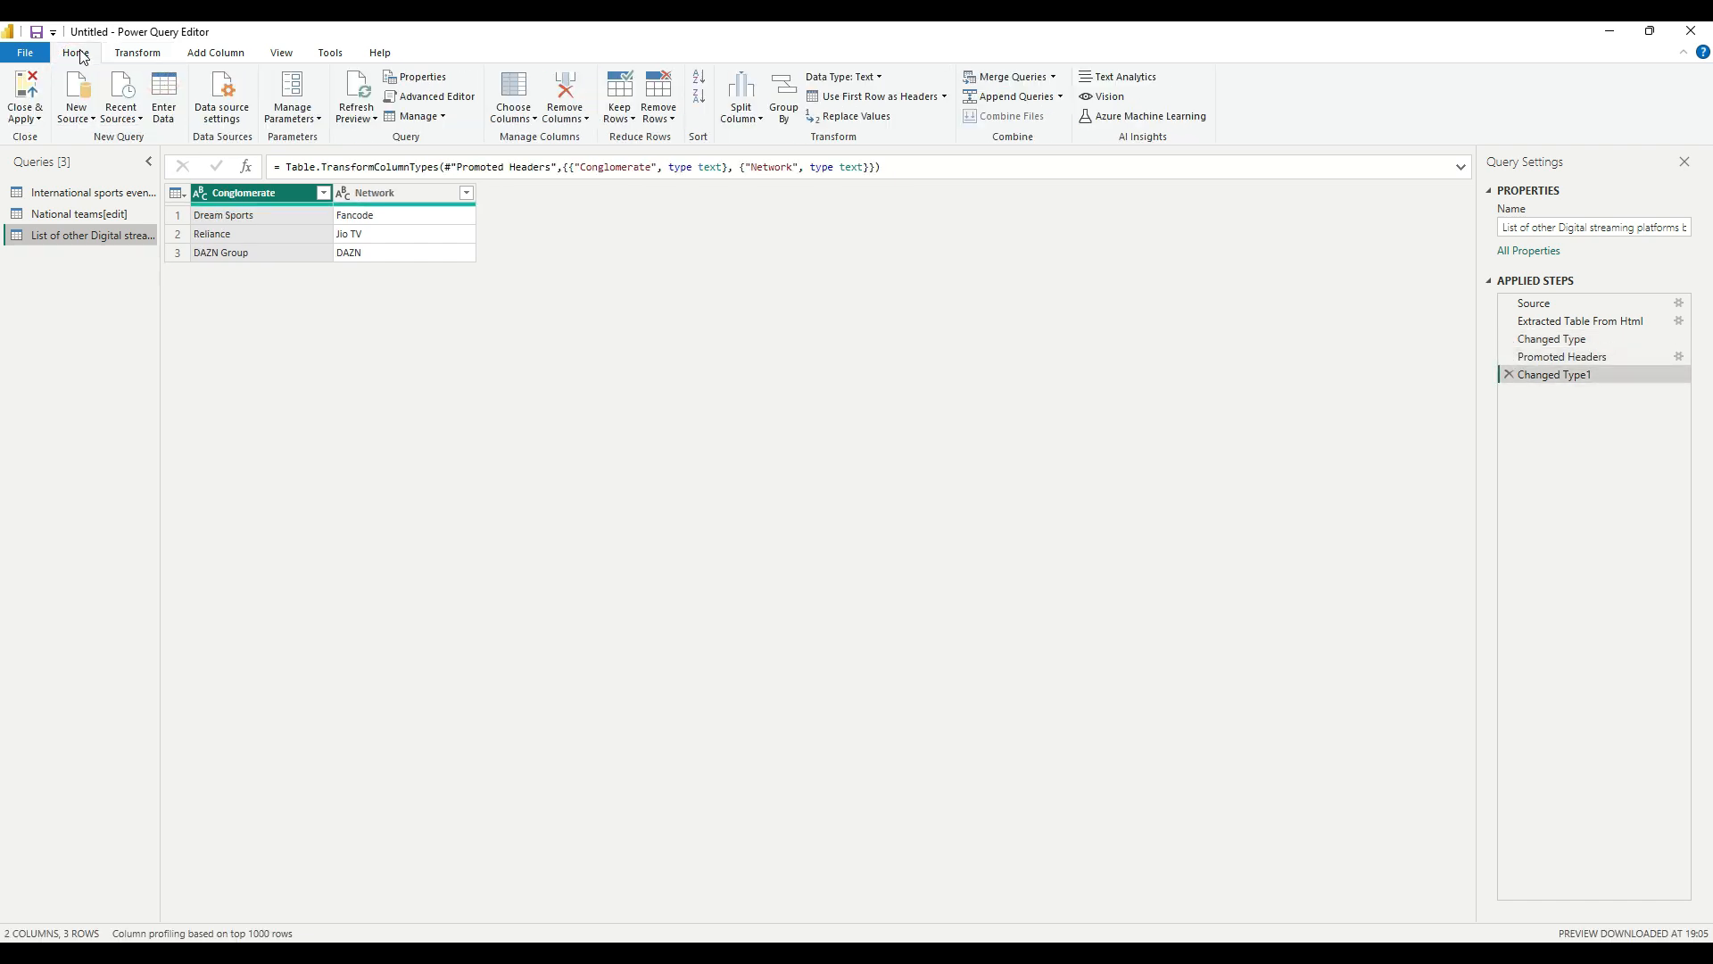
left_click(29, 92)
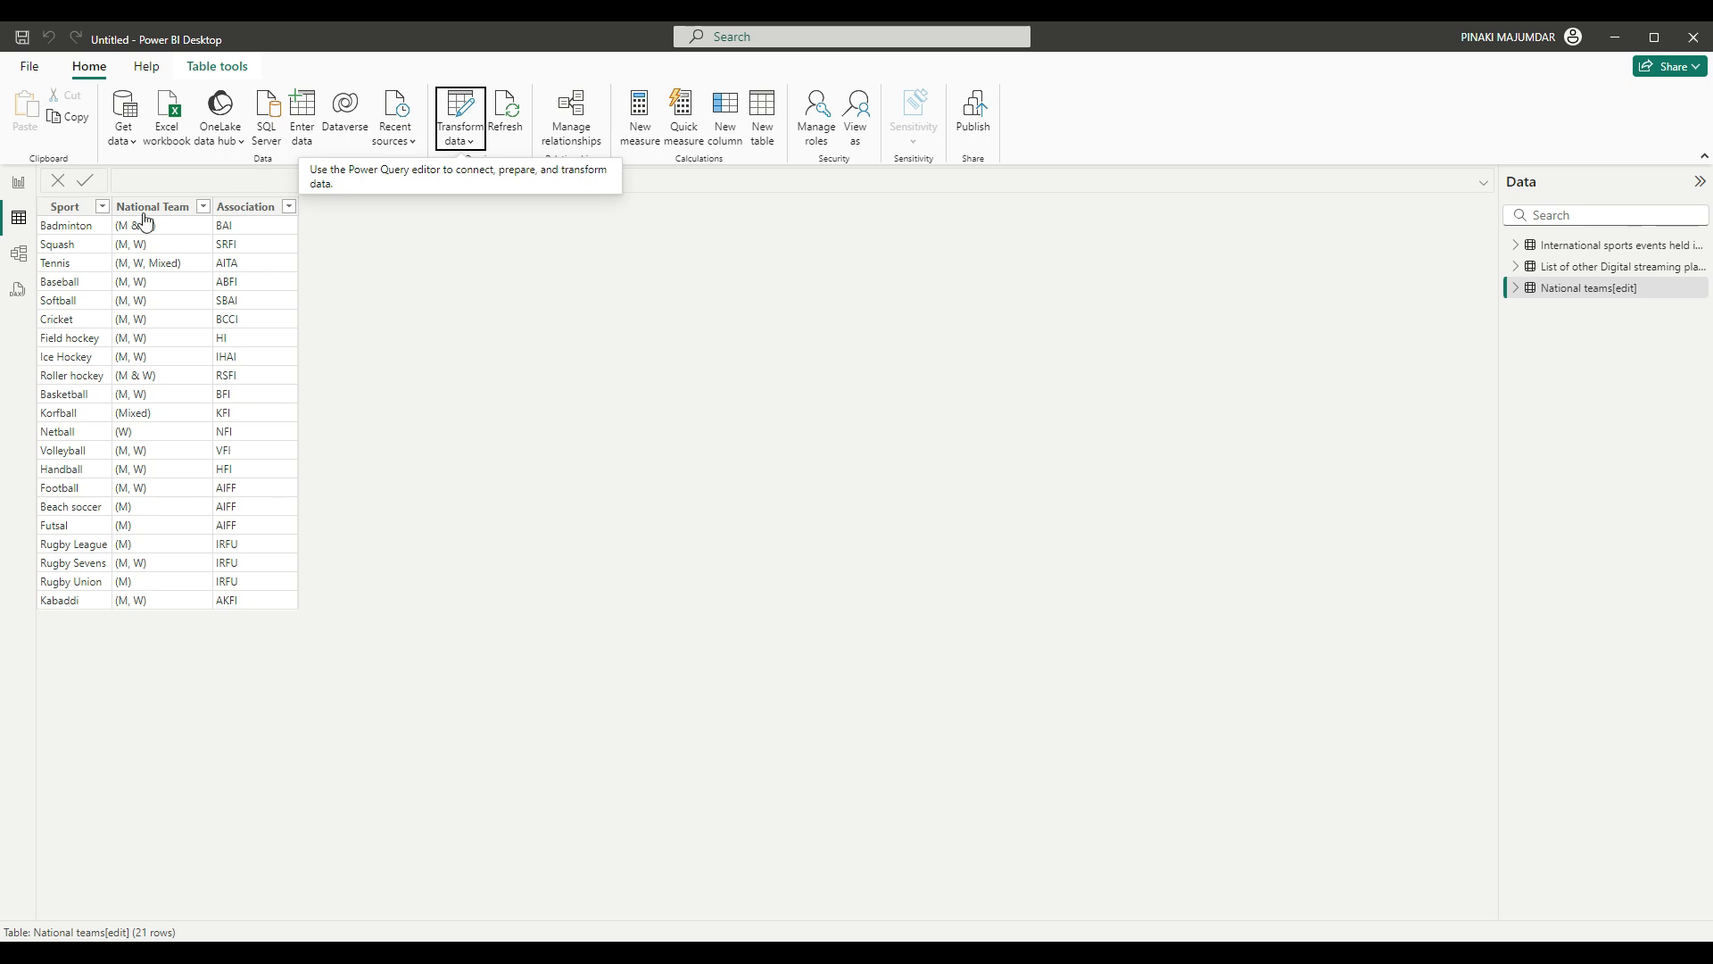
left_click(1581, 268)
left_click(1585, 246)
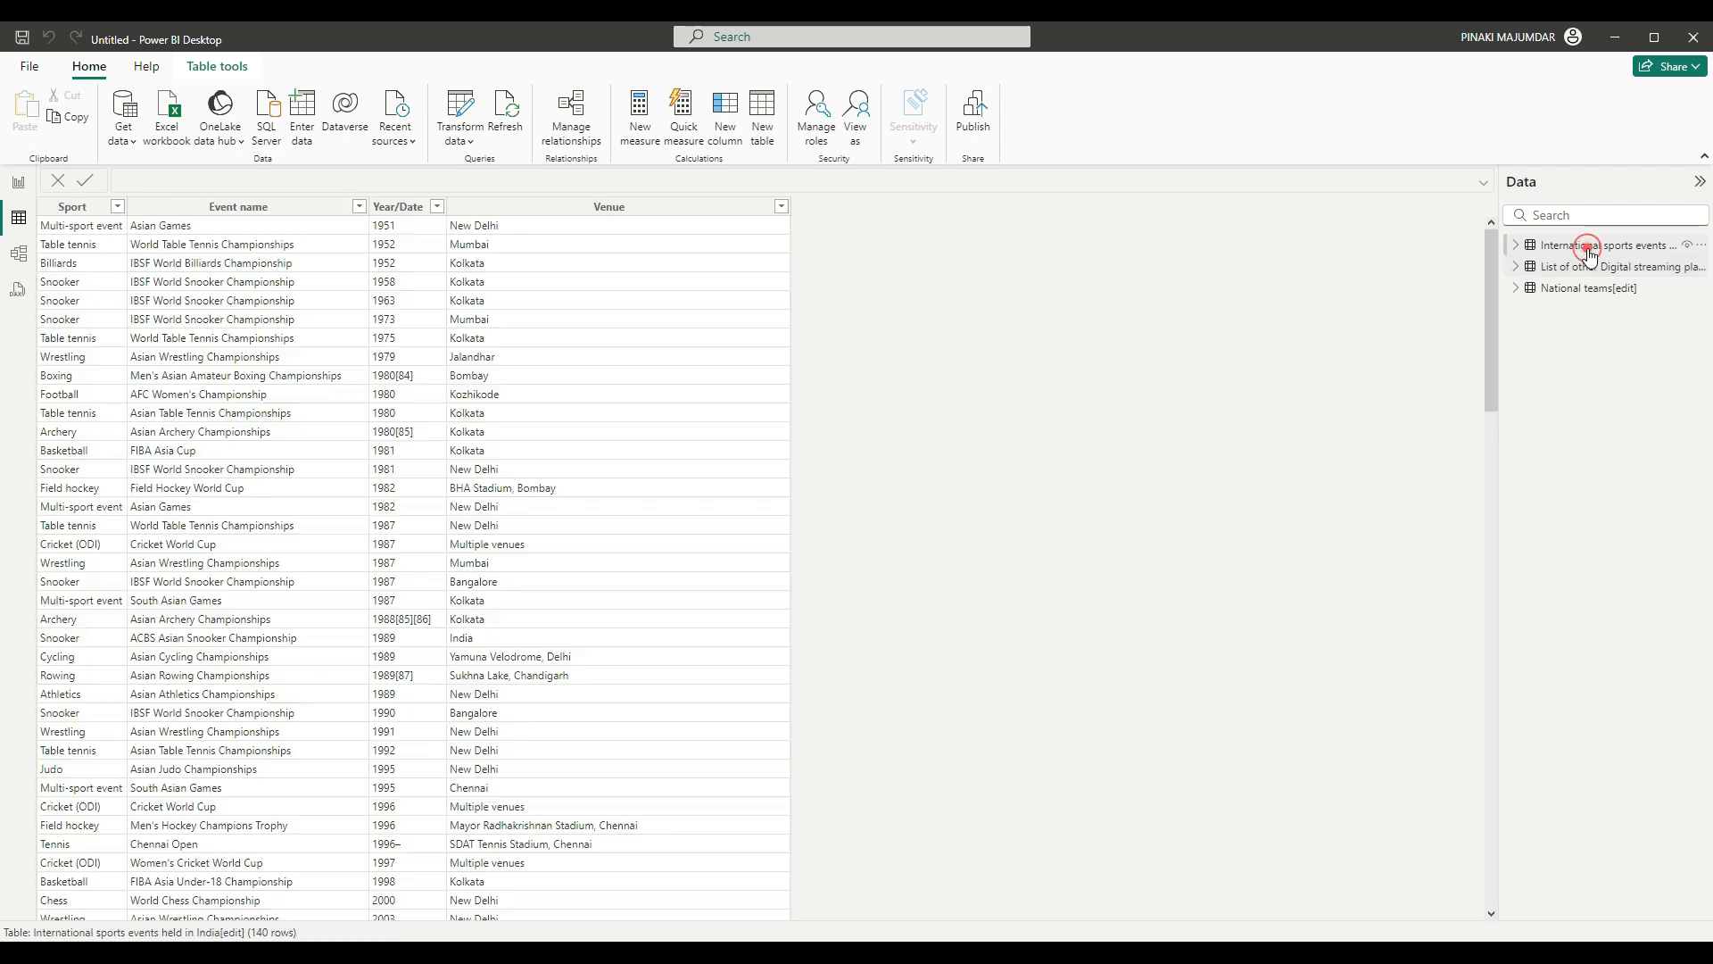